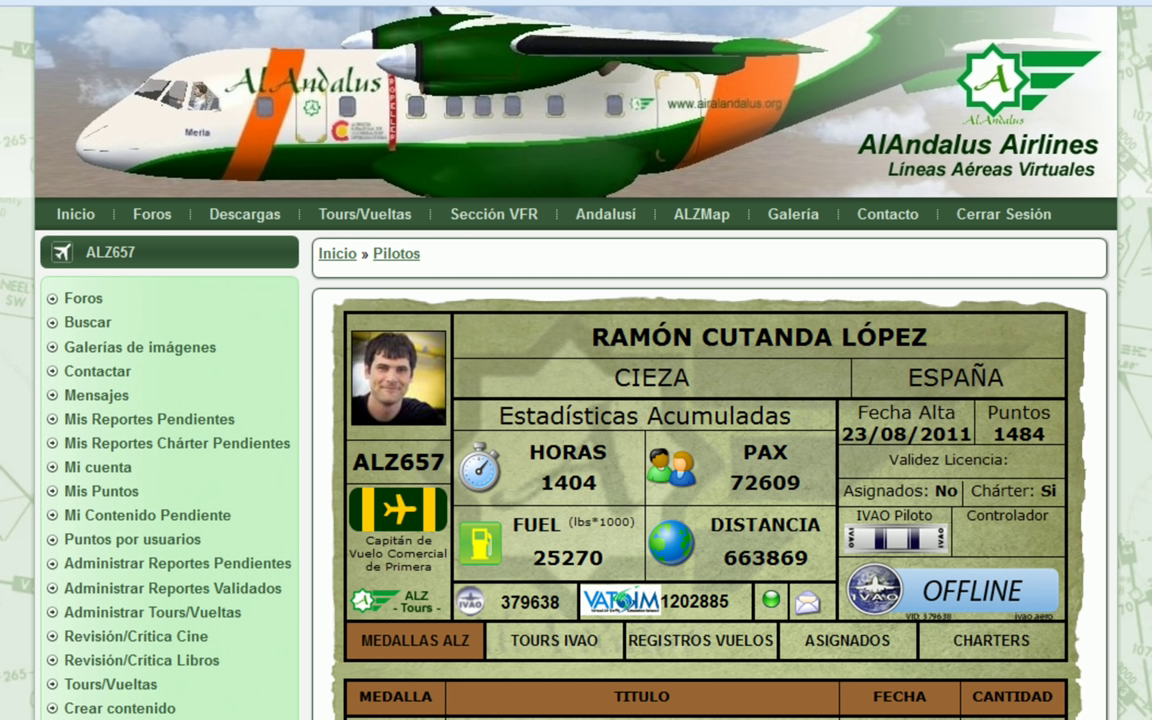
Open the current account's own folder inside Usuarios on Disco local (C:) and select its AppData folder
key("super+e")
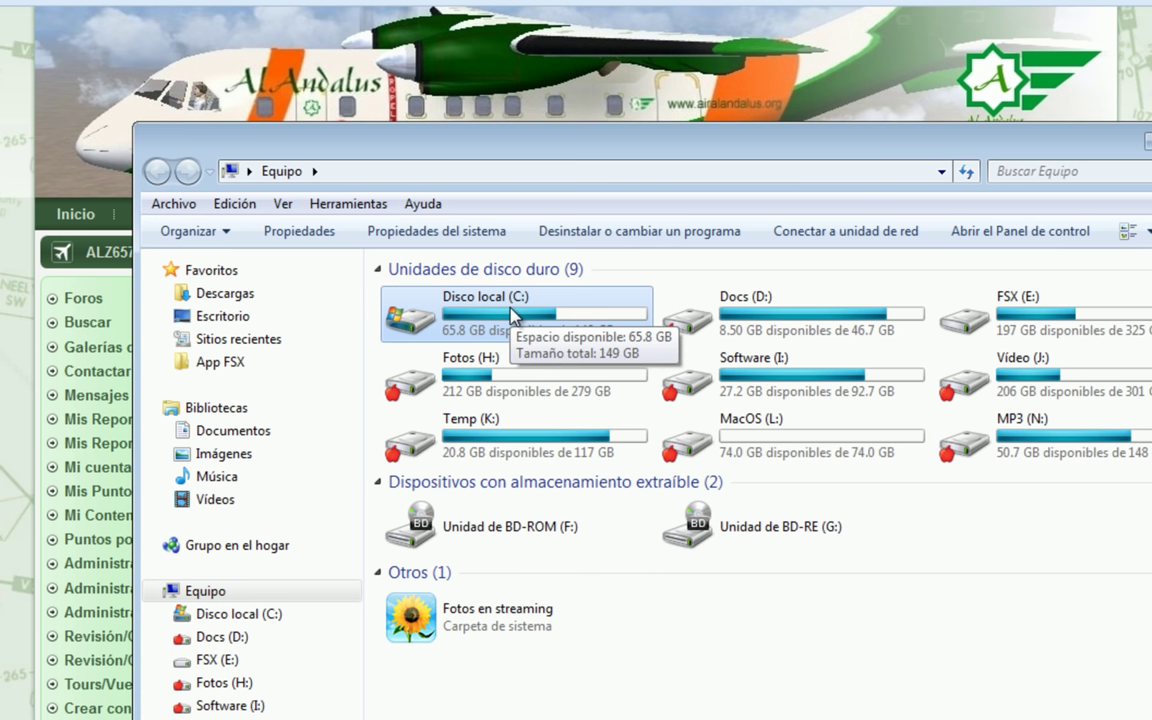
double_click(511, 316)
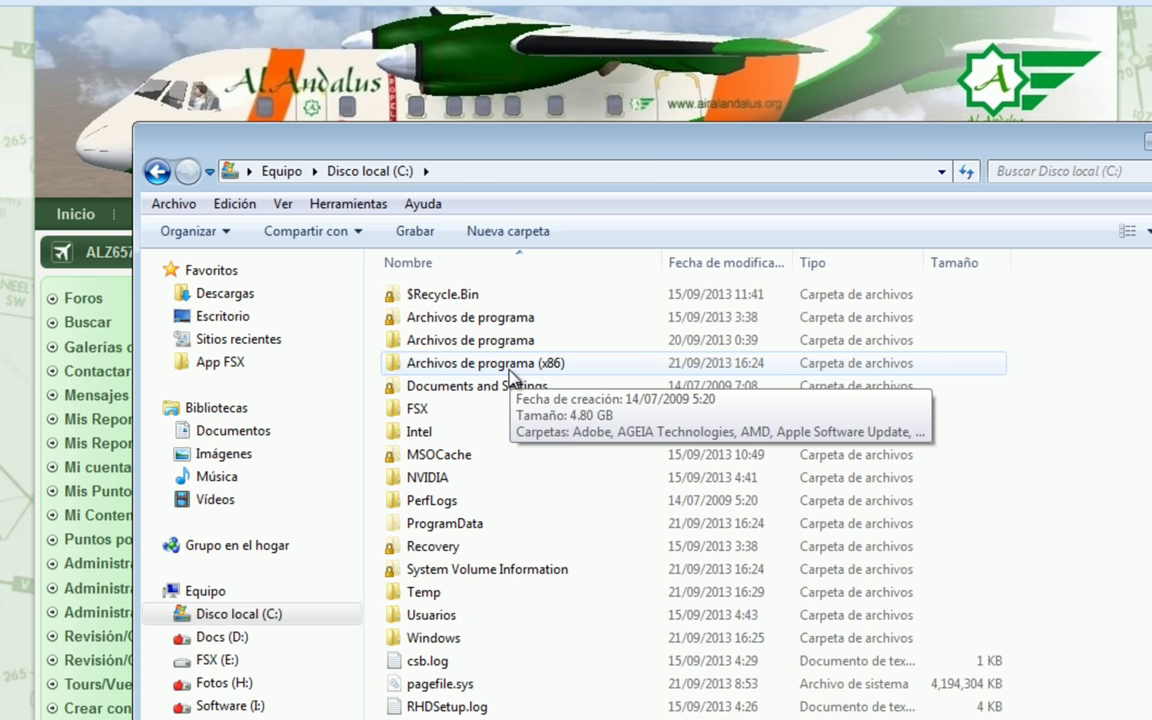
left_click(440, 419)
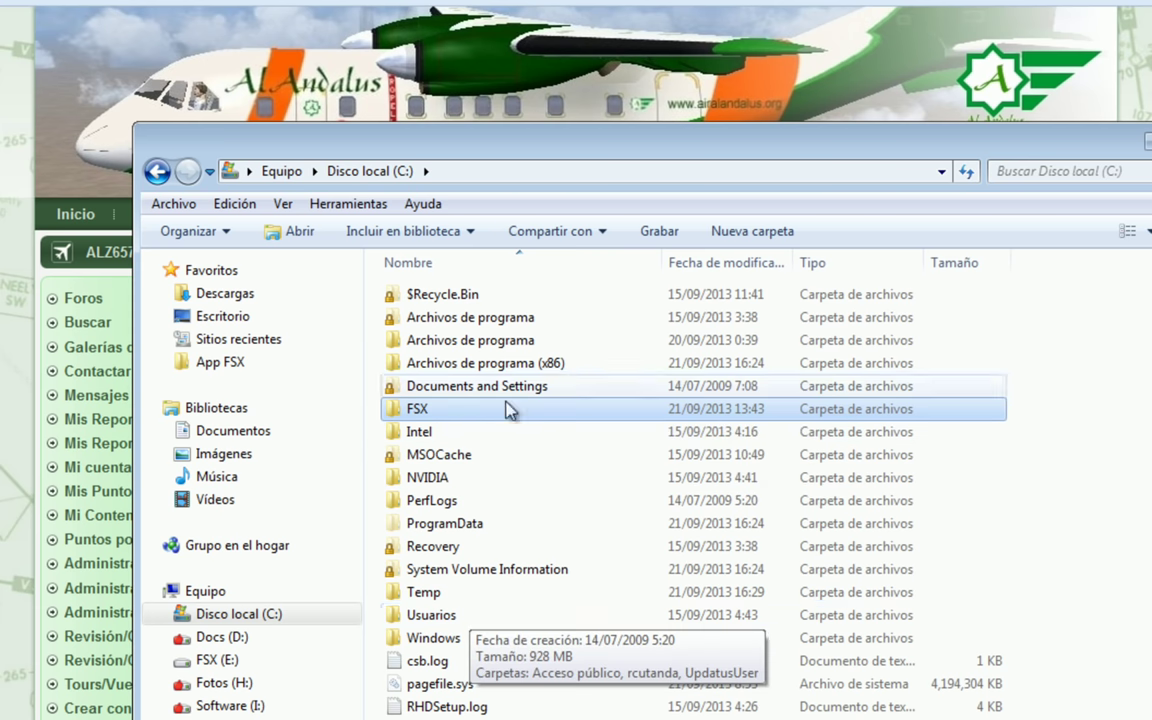
double_click(440, 614)
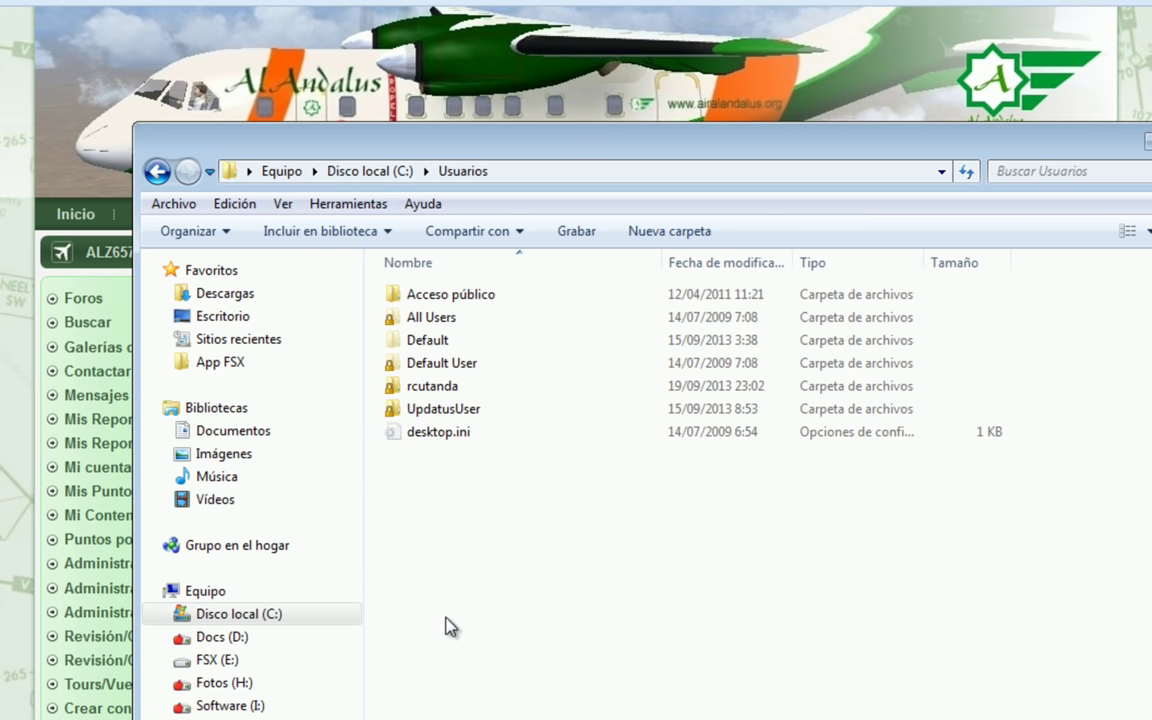
left_click(445, 388)
mouse_move(450, 394)
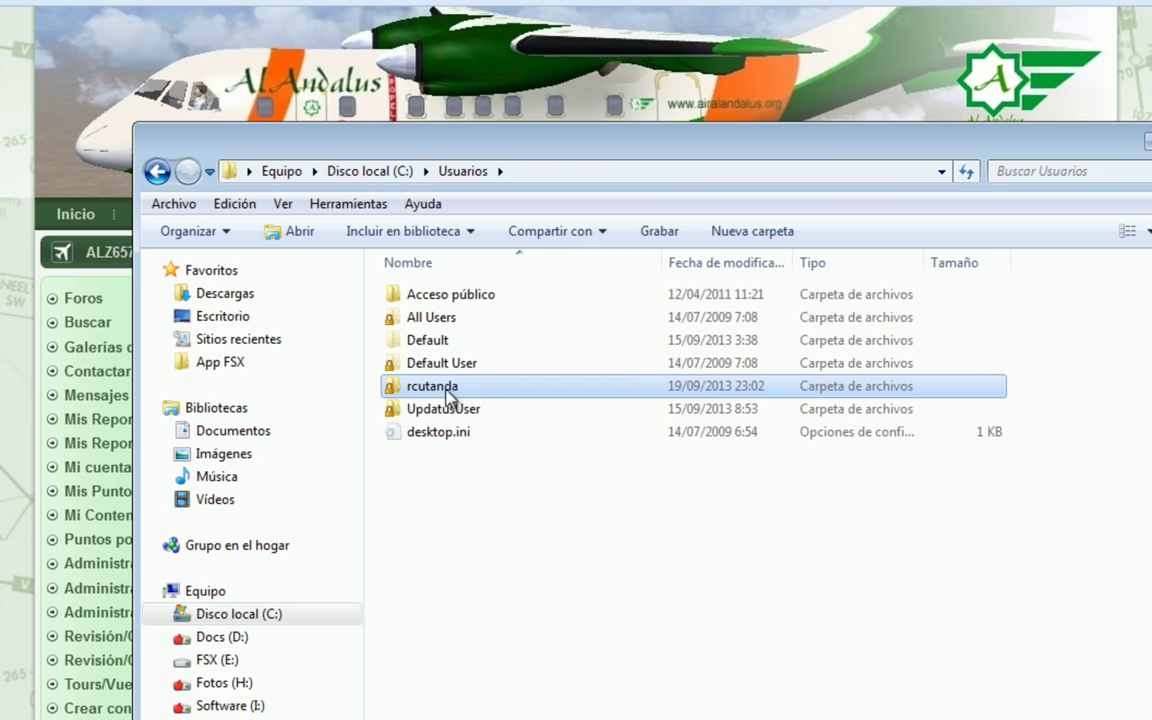
double_click(448, 398)
left_click(415, 295)
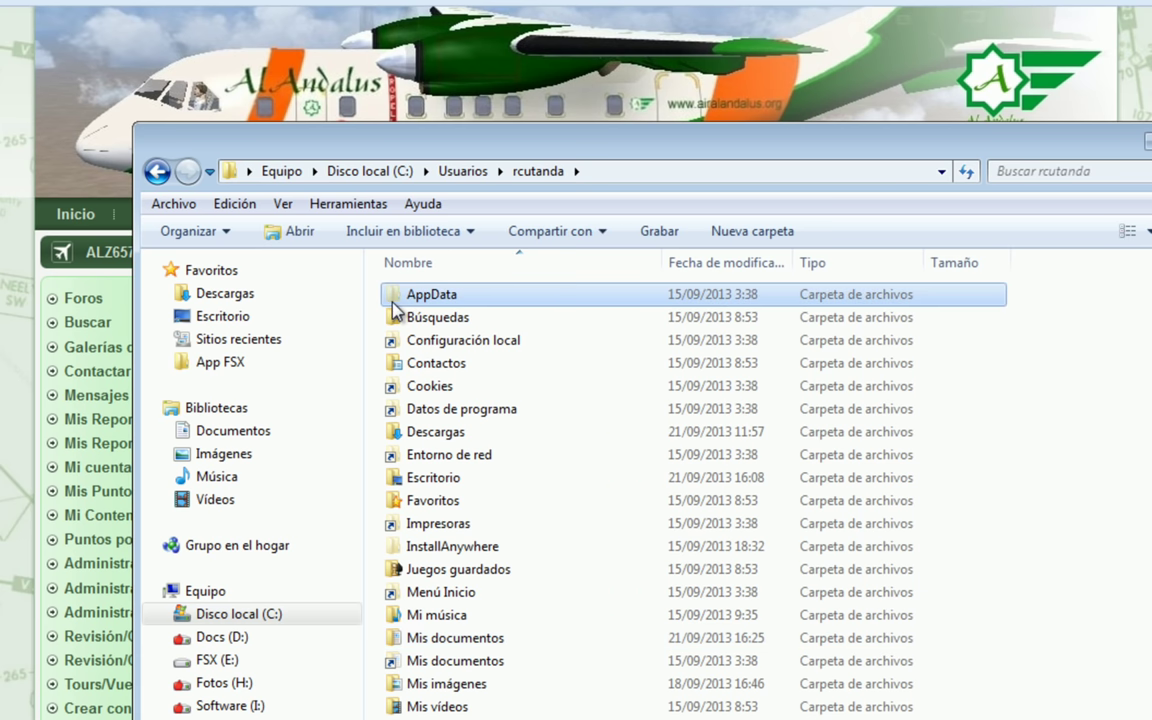
Set the folder view options to not show hidden files, folders and drives
left_click(208, 232)
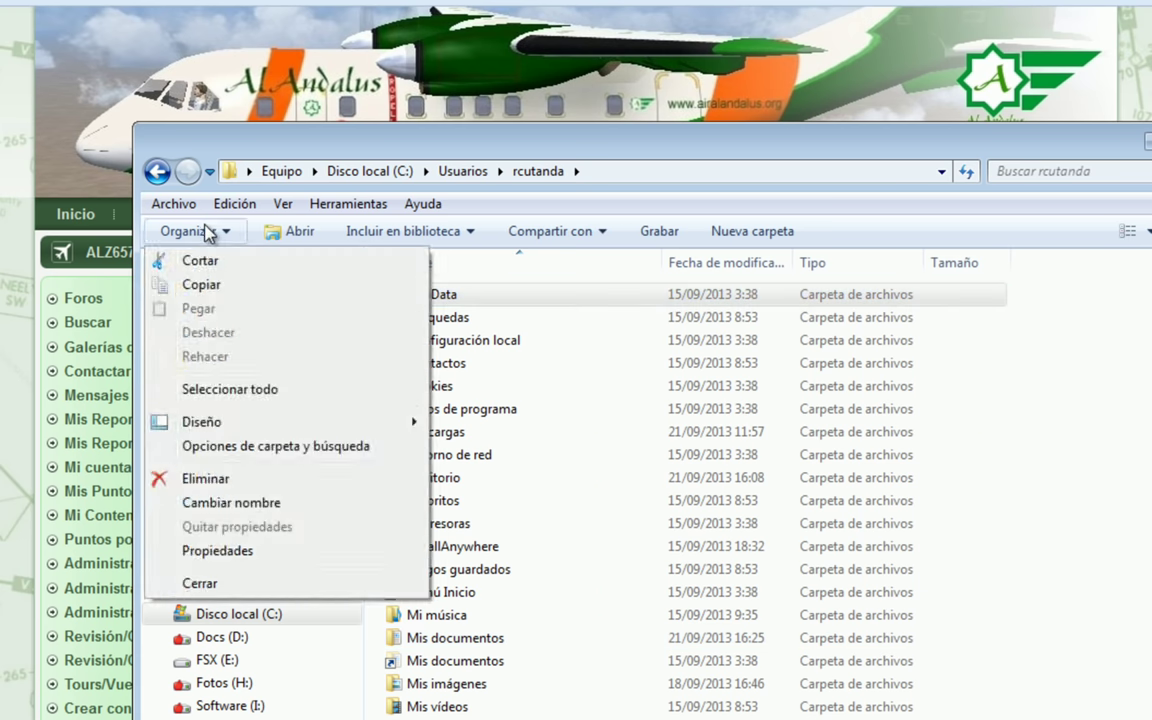
left_click(268, 449)
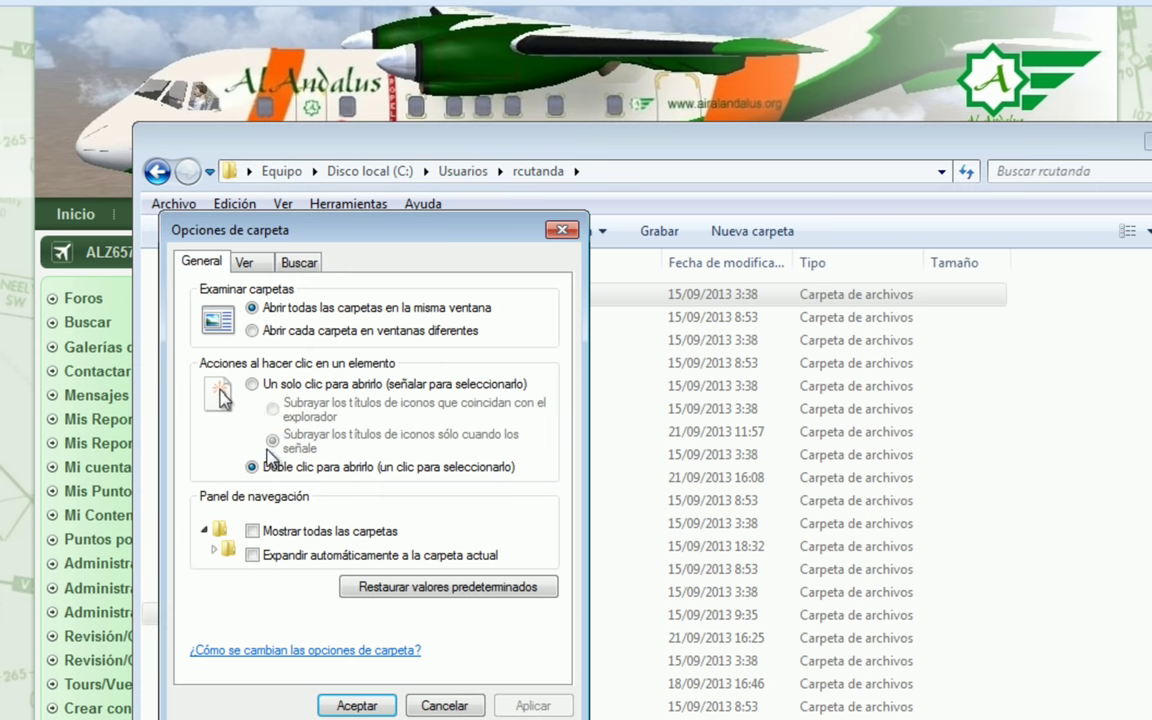
left_click(245, 263)
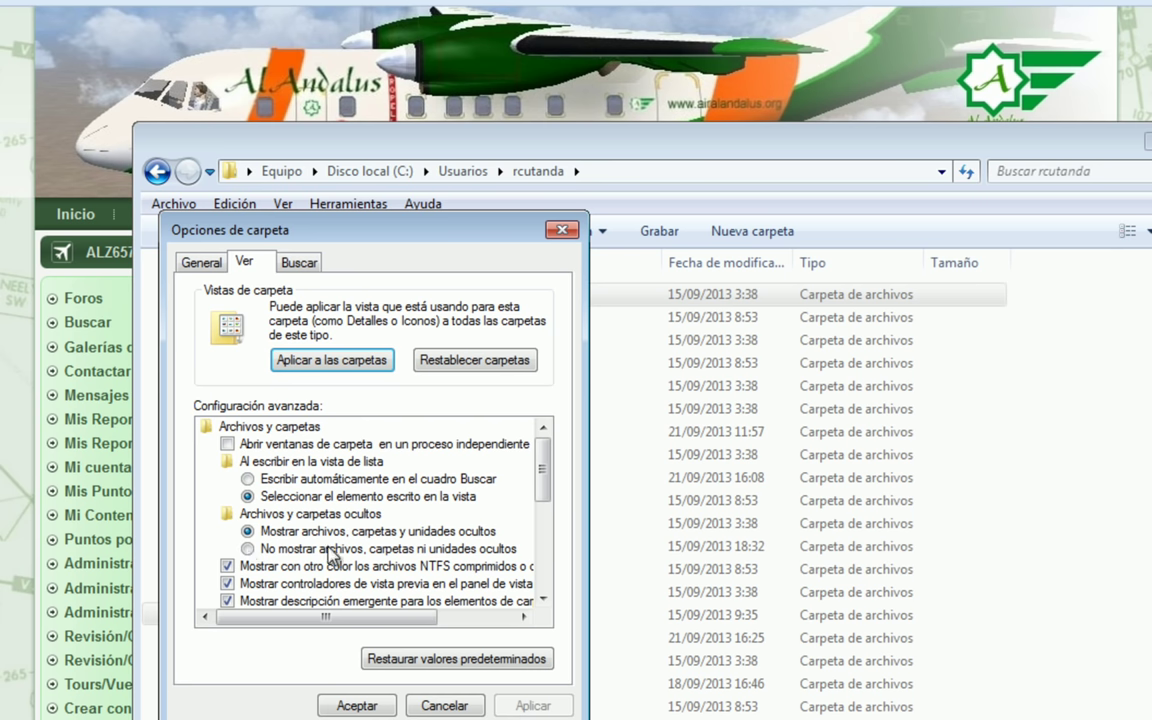
left_click(246, 549)
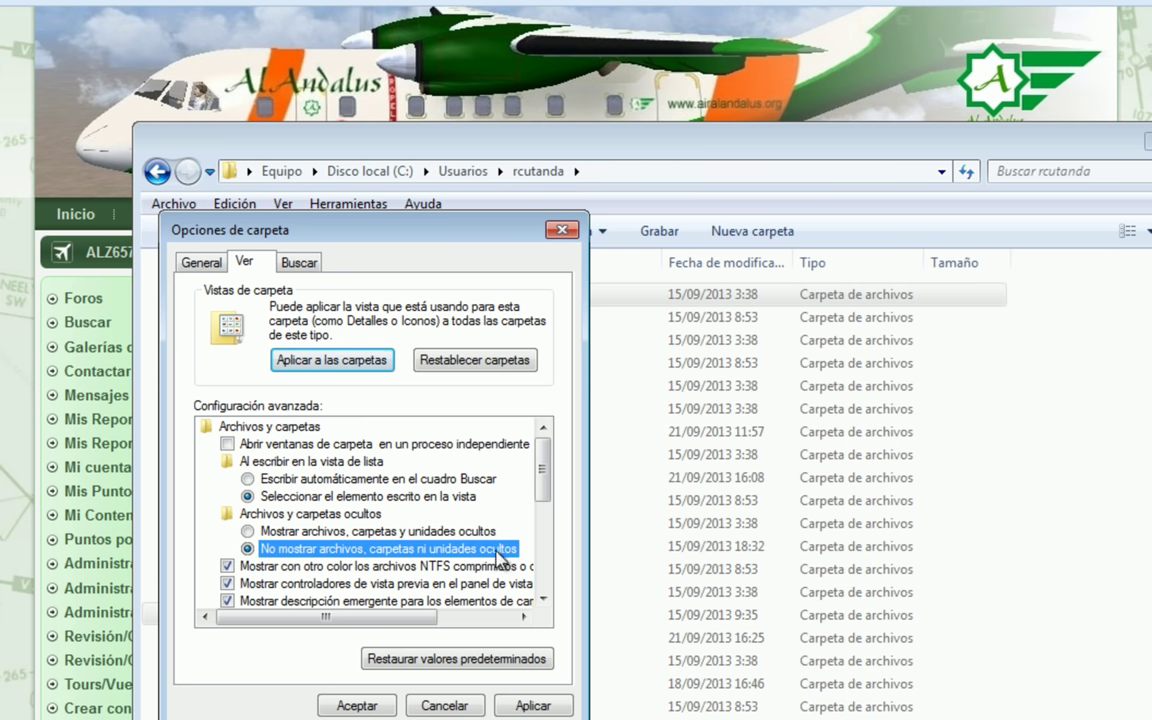
left_click(357, 705)
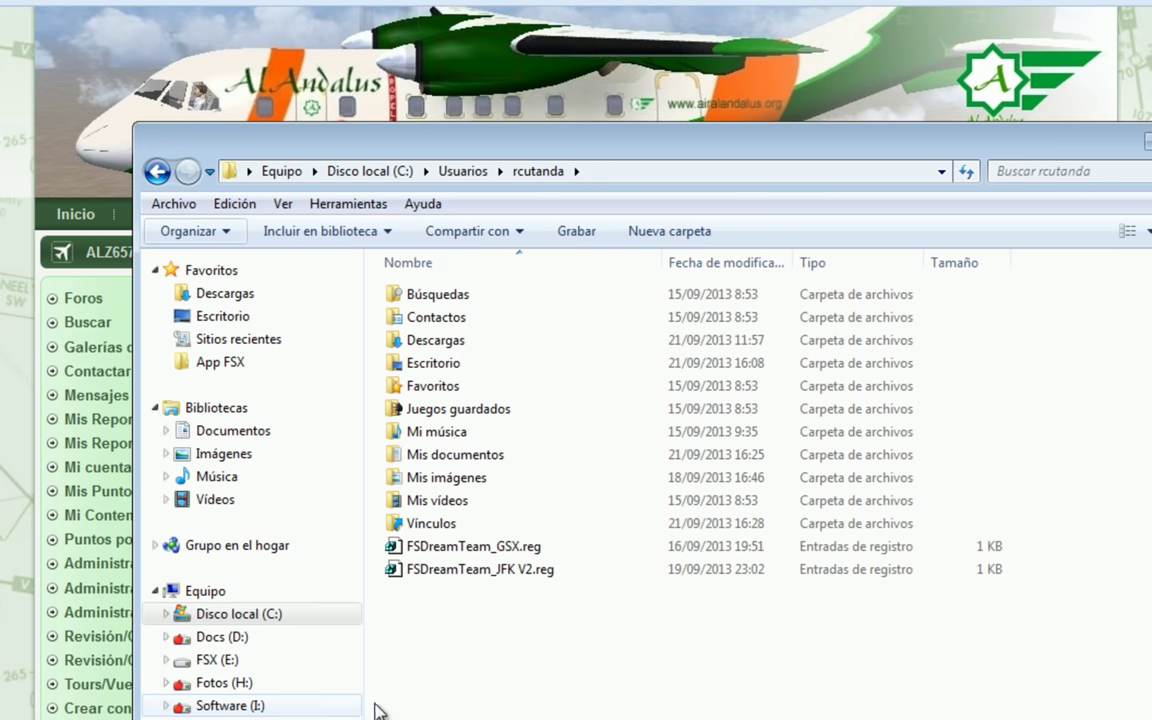
Return to Disco local (C:) and reopen the current account's own folder inside Usuarios
left_click(290, 614)
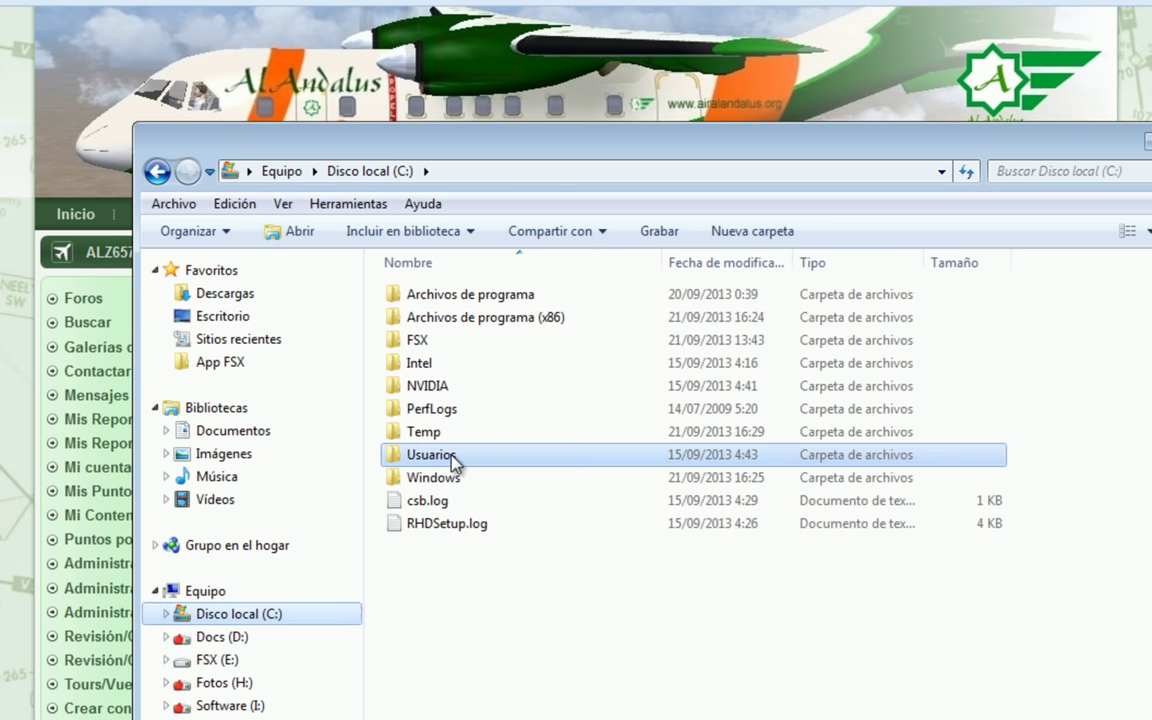
double_click(452, 456)
double_click(452, 320)
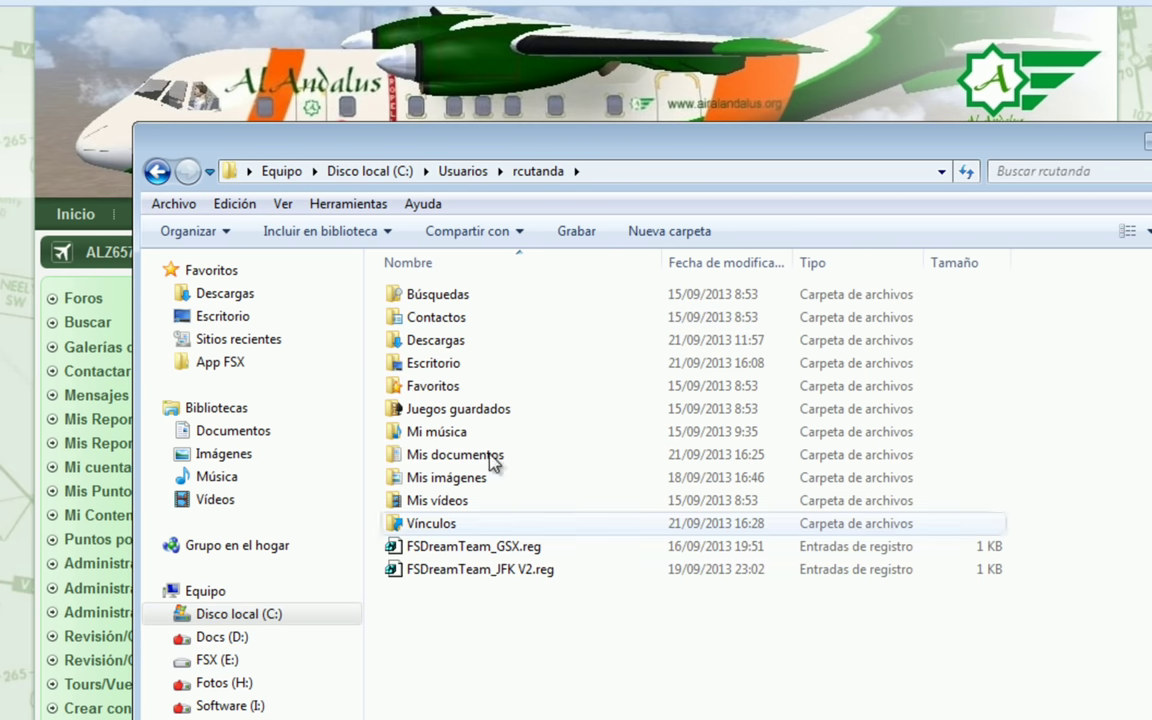
Set the folder view options to show hidden files, folders and drives
left_click(180, 231)
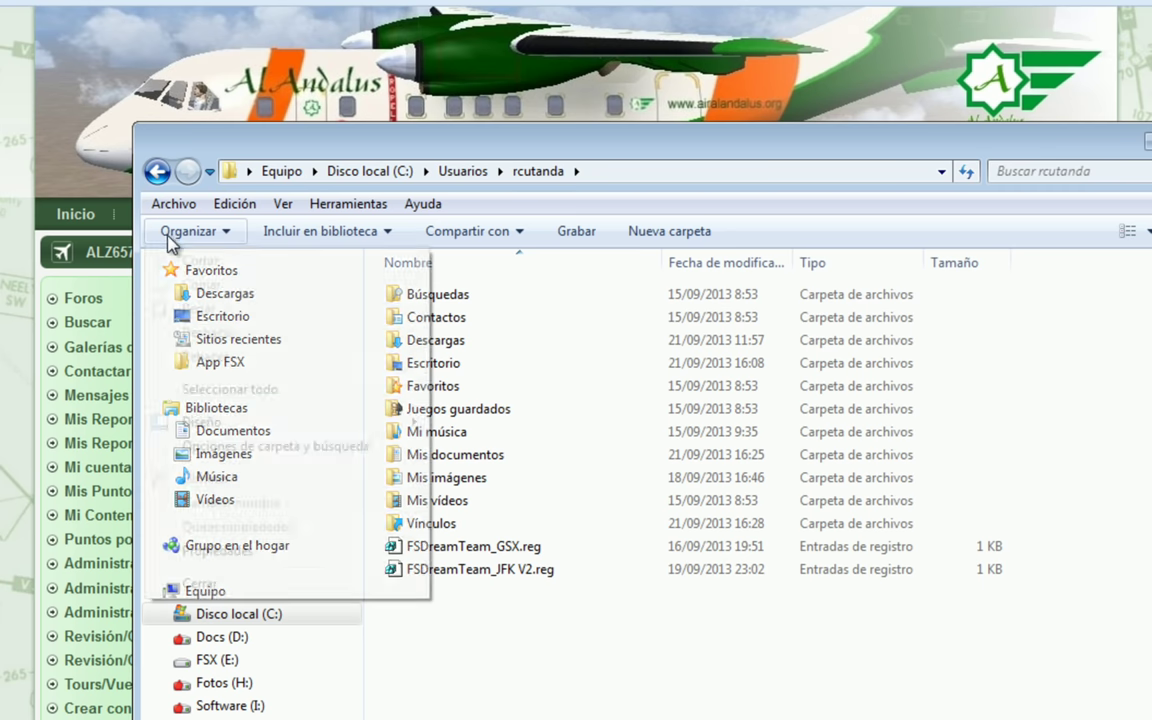
left_click(345, 447)
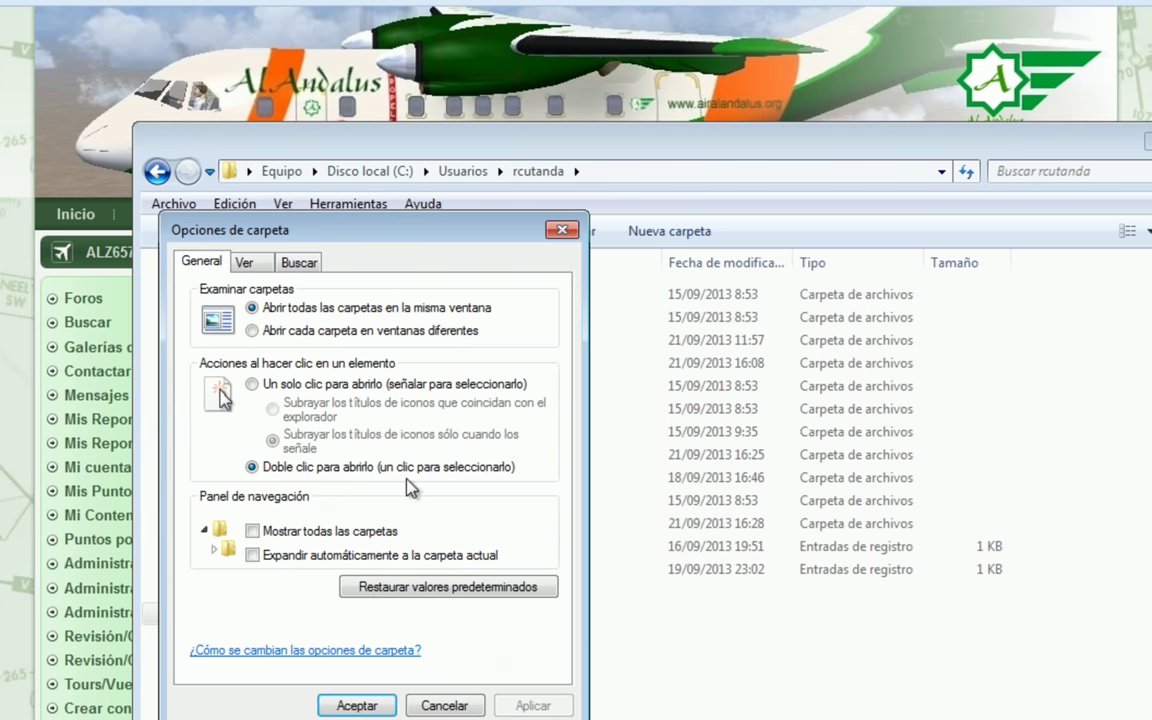
left_click(244, 262)
left_click(265, 531)
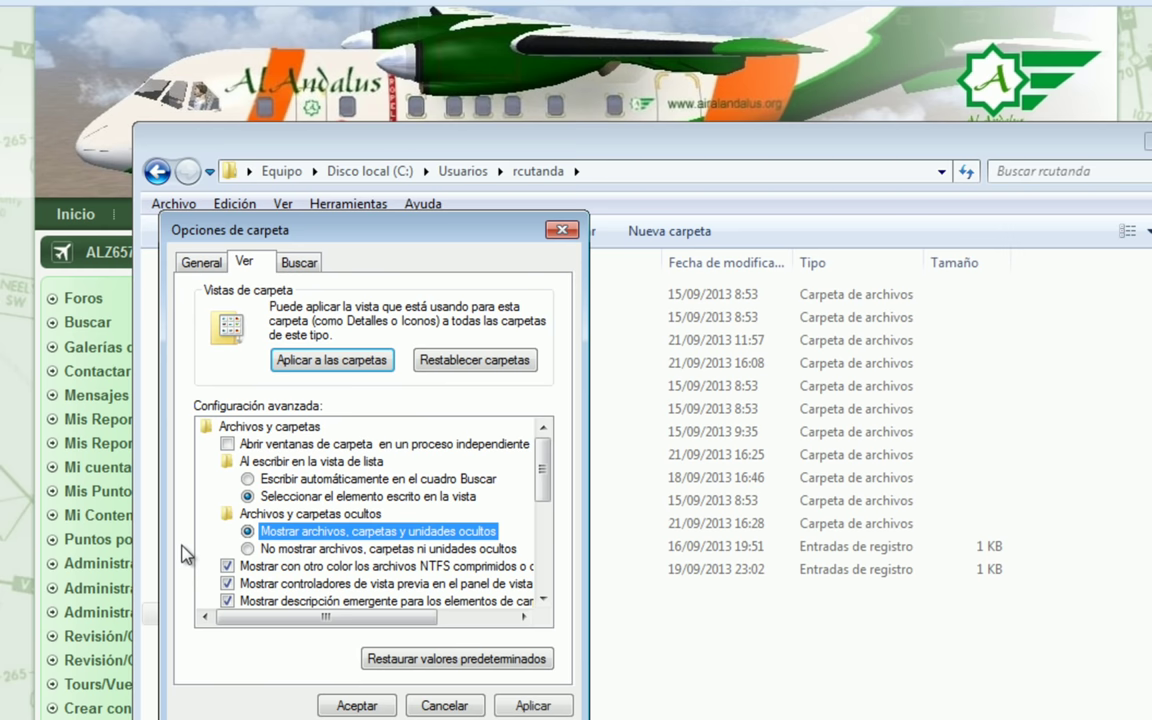
left_click(357, 706)
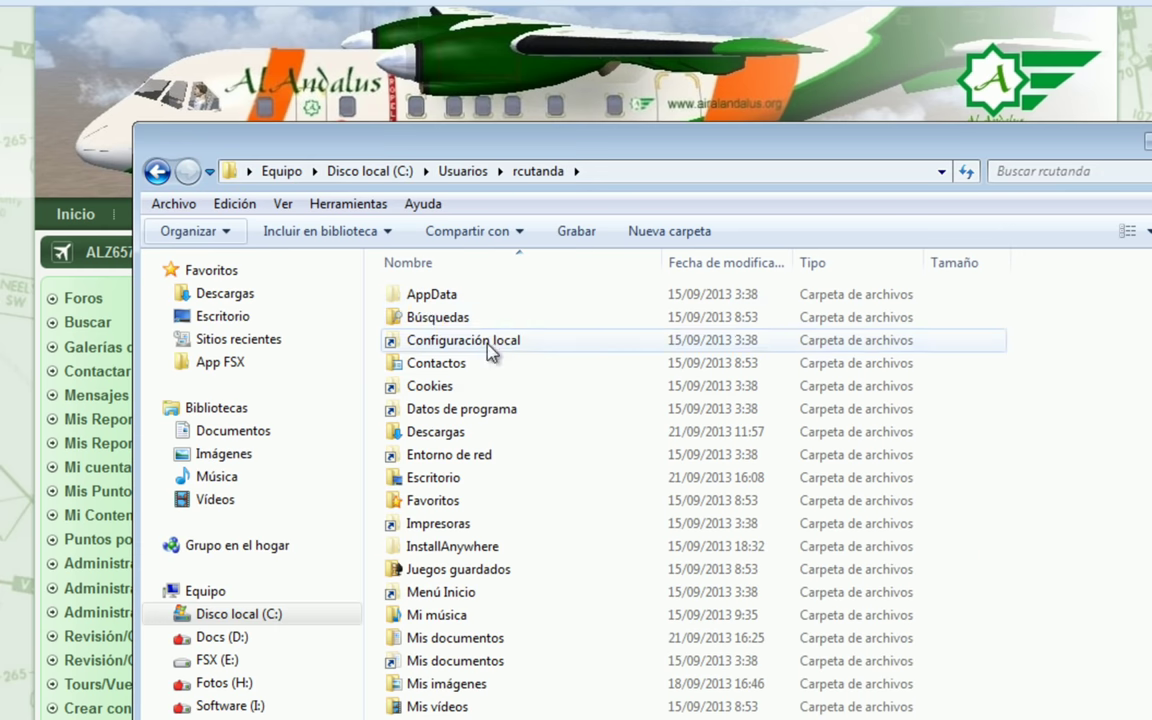
Open the FSX folder located in AppData, Roaming, Microsoft
double_click(436, 300)
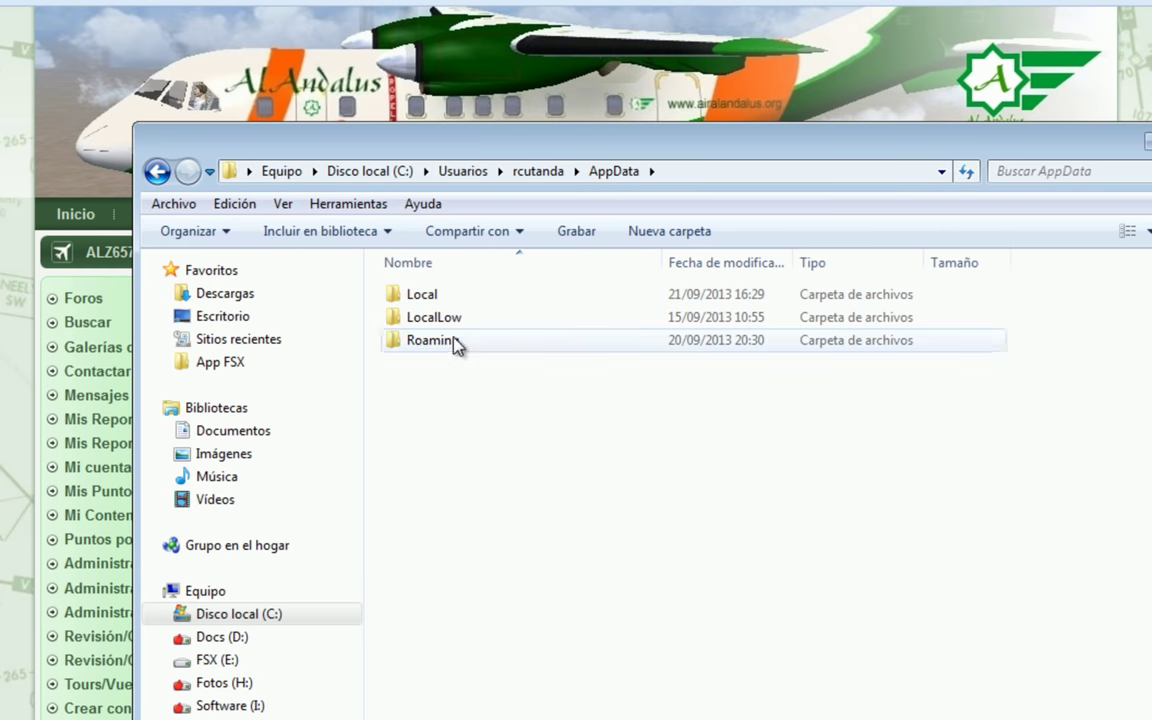
double_click(440, 341)
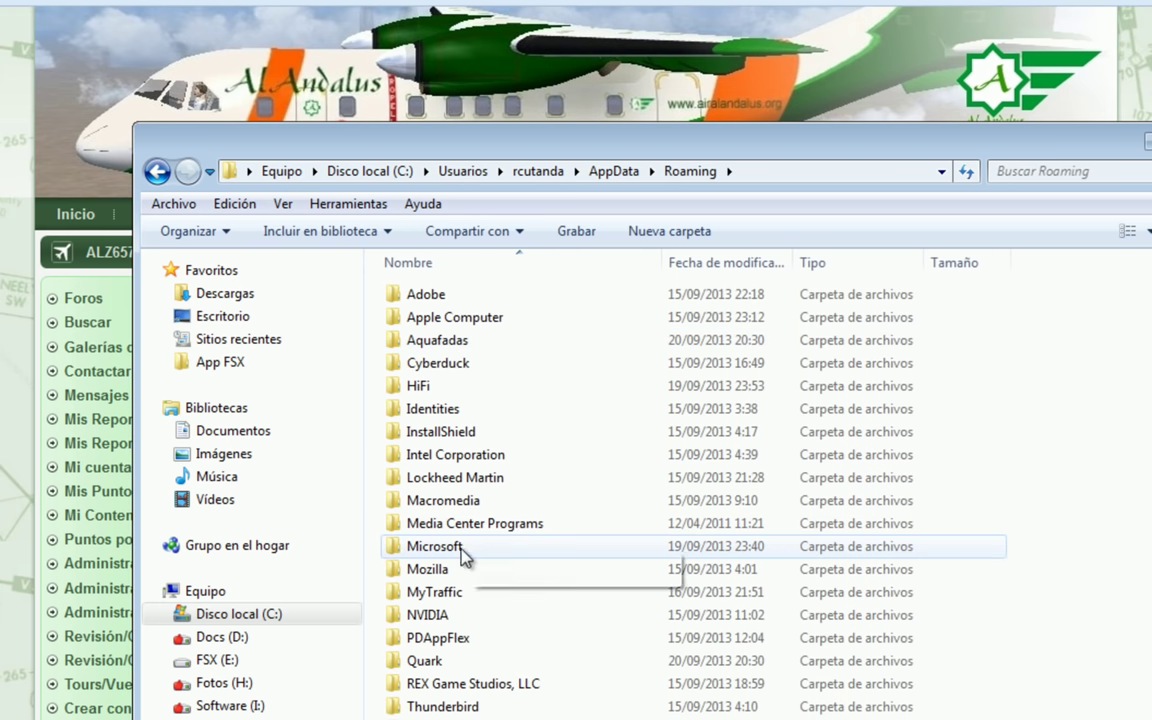
double_click(441, 549)
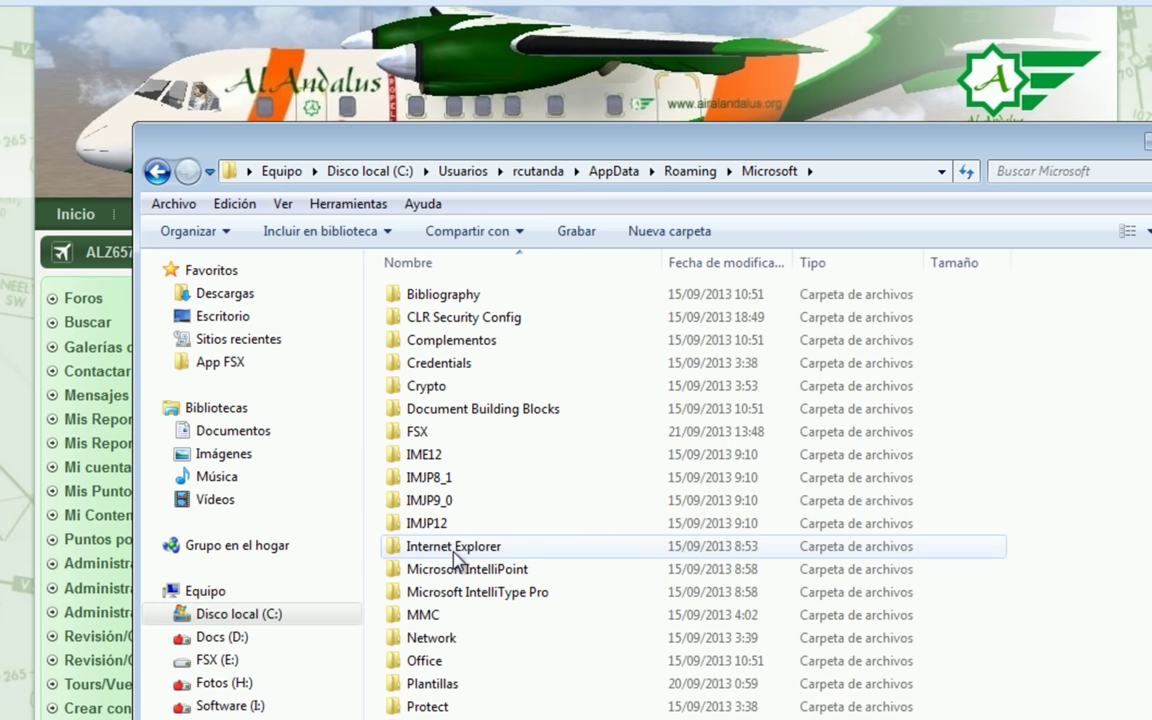
double_click(422, 437)
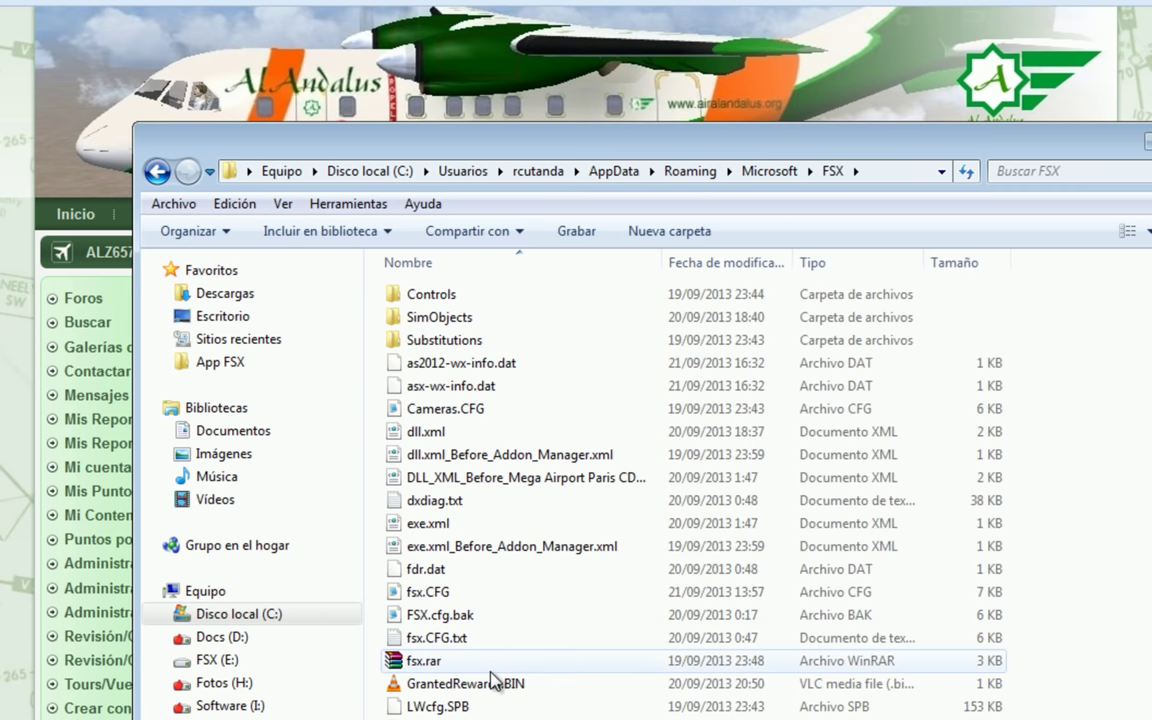
Locate fsx.CFG and its fsx.rar archive, view the archive's contents in WinRAR and close it
left_click(425, 592)
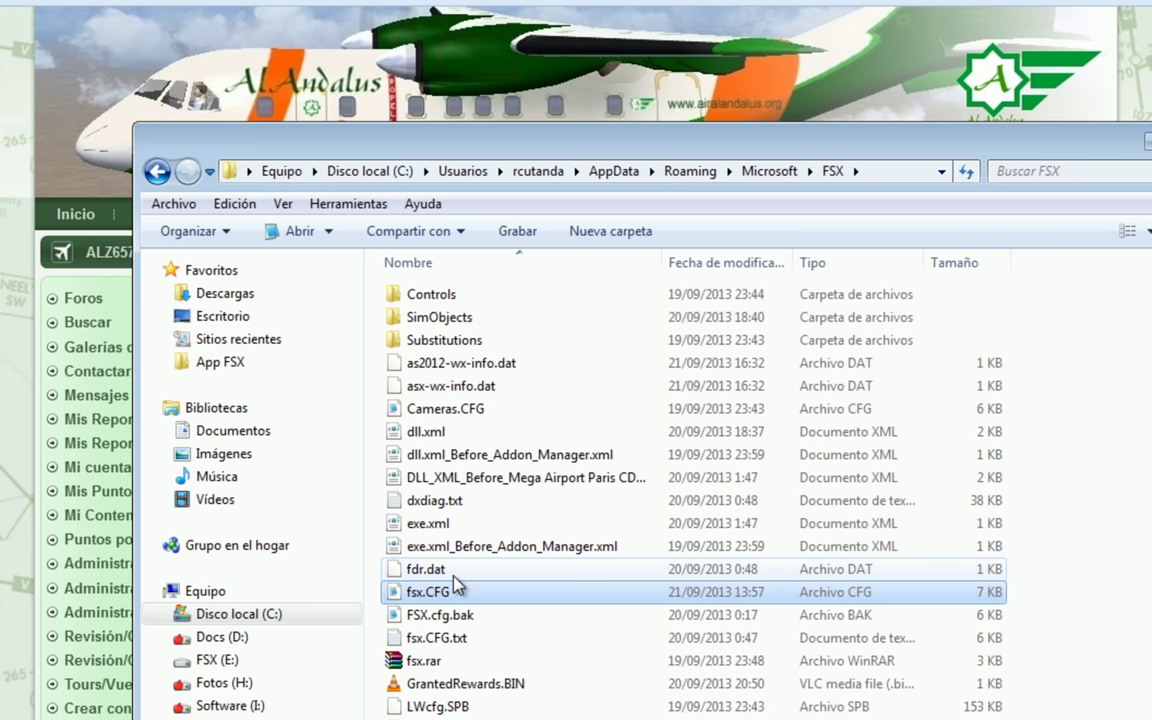
left_click(433, 663)
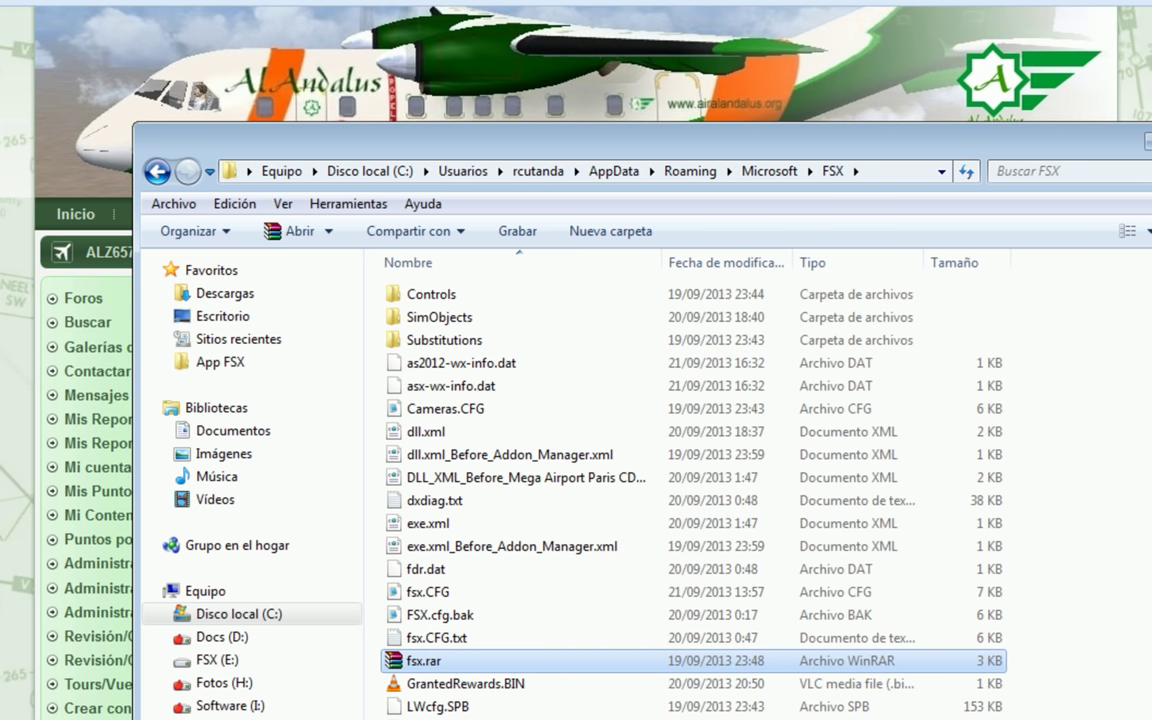
double_click(420, 661)
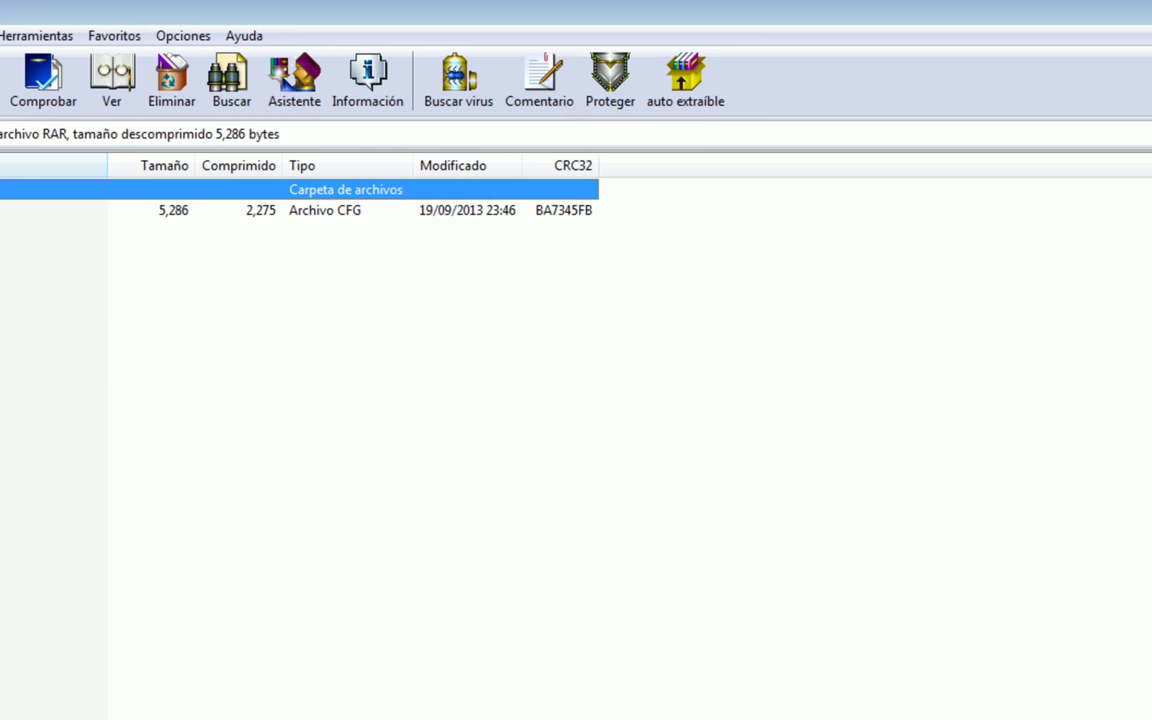
key("alt+F4")
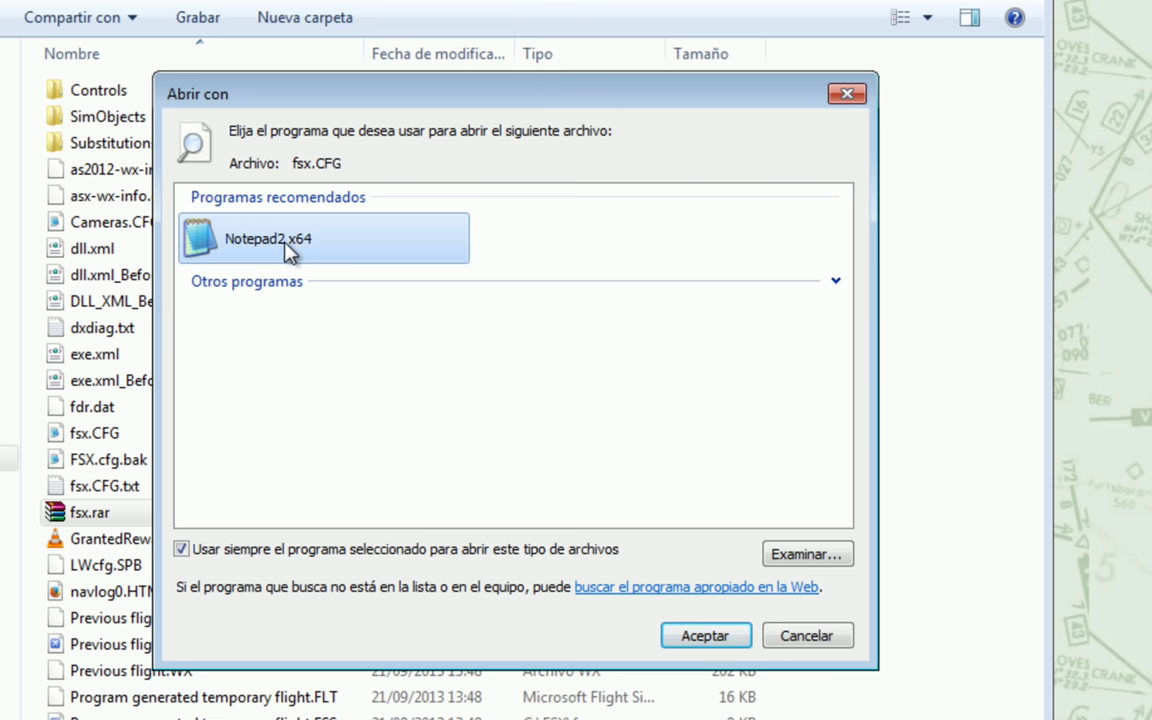
Open fsx.CFG with Notepad2 x64 as the default program for this file type and reposition the editor window
left_click(712, 640)
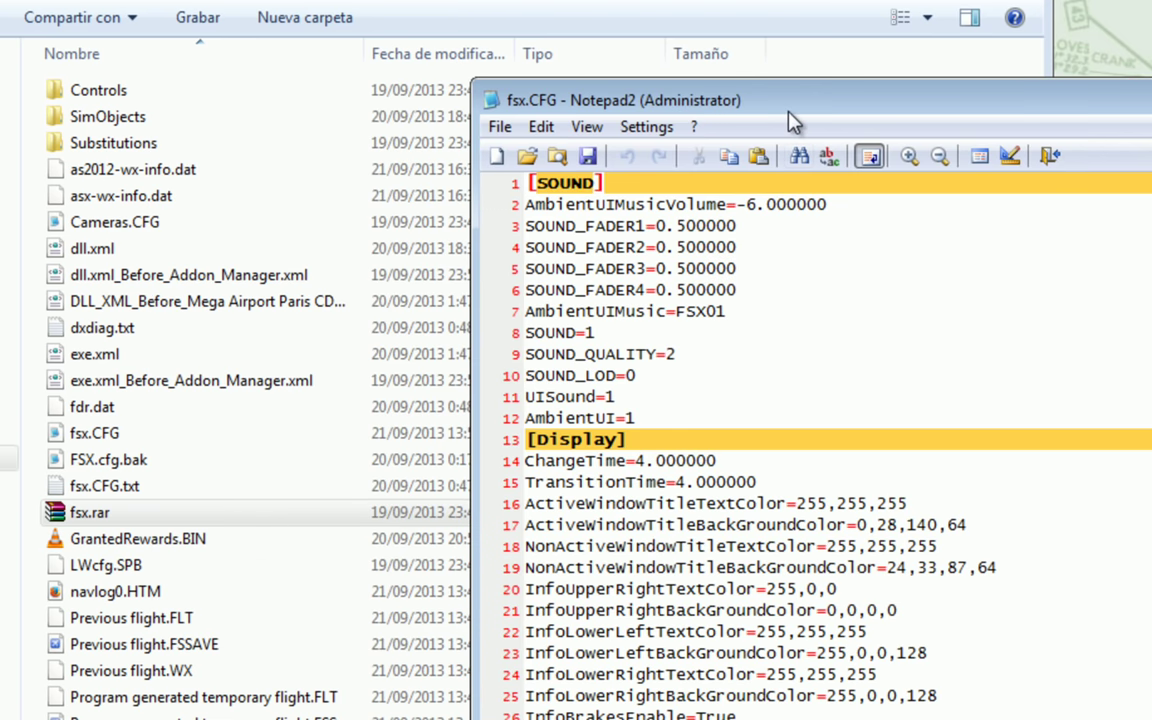
left_click_drag(792, 118, 510, 17)
Examine how fsx.CFG is divided into sections, using the [SOUND] and [Display] headings and the lines between them
key("Down")
key("Down")
key("Down")
key("Down")
key("Down")
key("Down")
key("Down")
key("Down")
key("Down")
key("Down")
key("Down")
key("Down")
key("End")
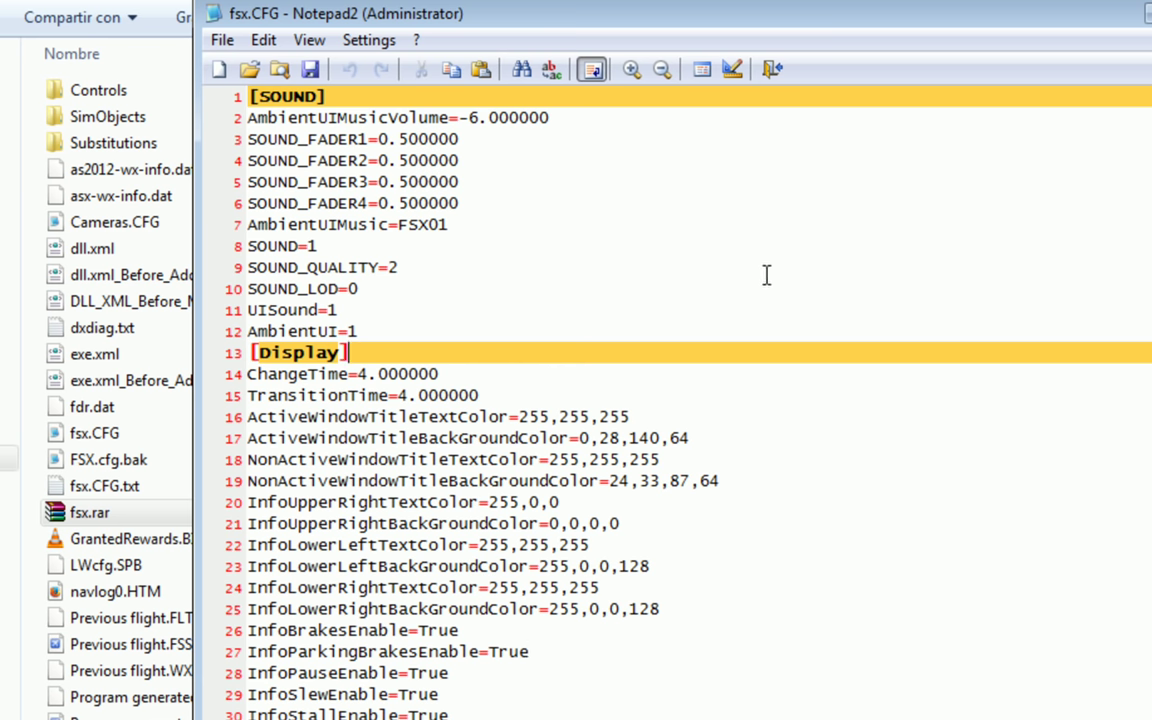
left_click(338, 247)
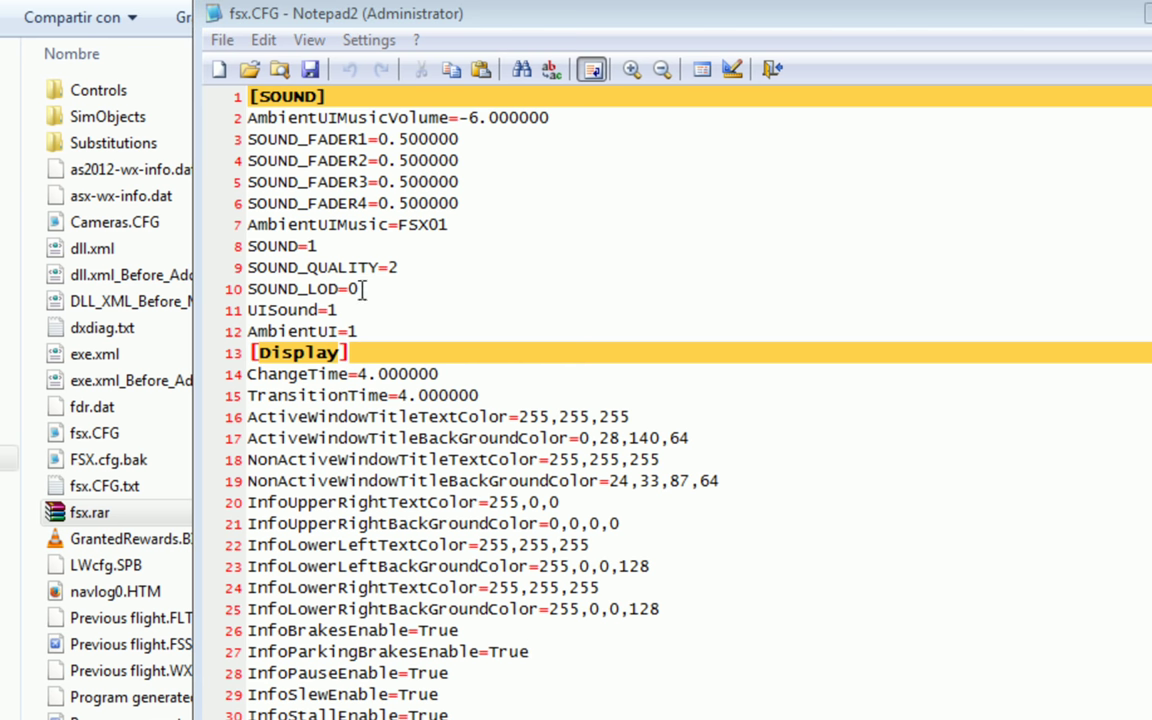
left_click(244, 96)
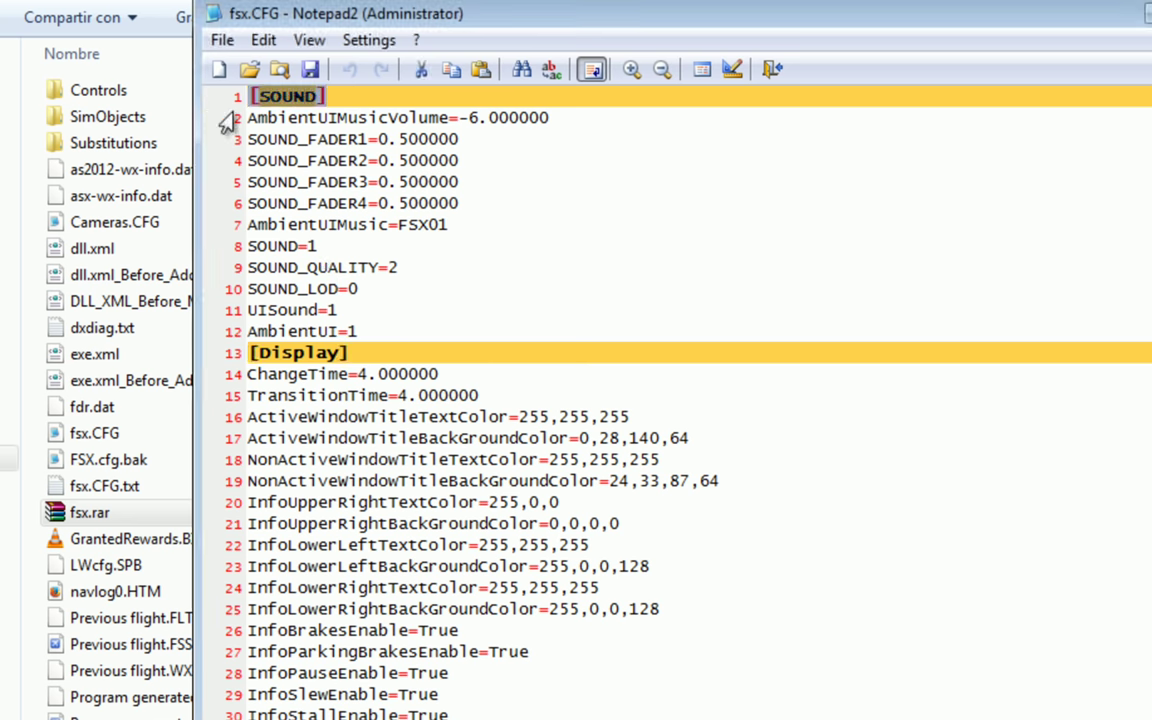
left_click(318, 92)
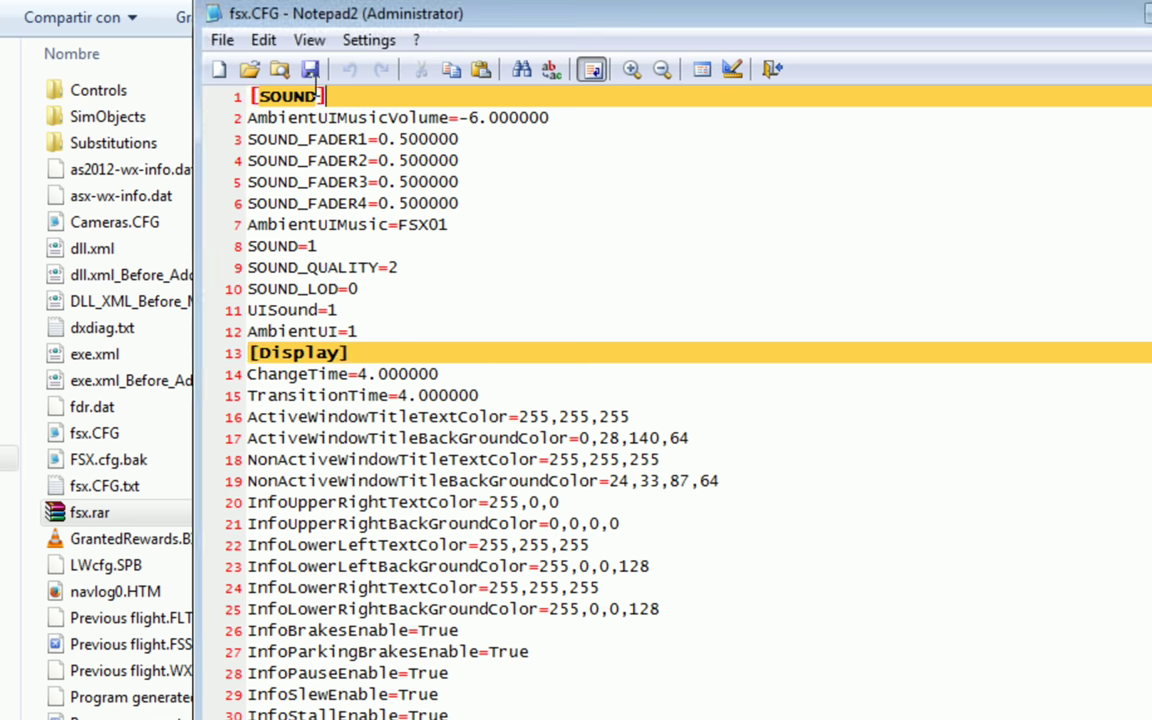
left_click(424, 352)
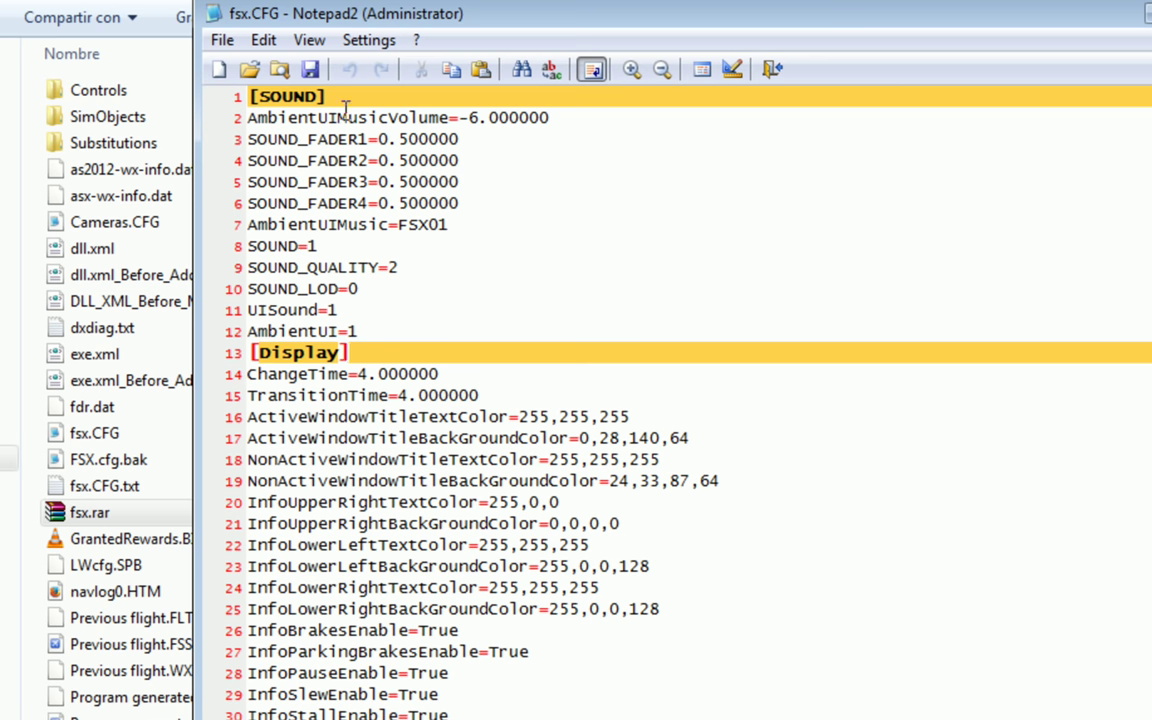
Find the [GRAPHICS] section in fsx.CFG and select its heading
scroll(352, 358, "down", 4)
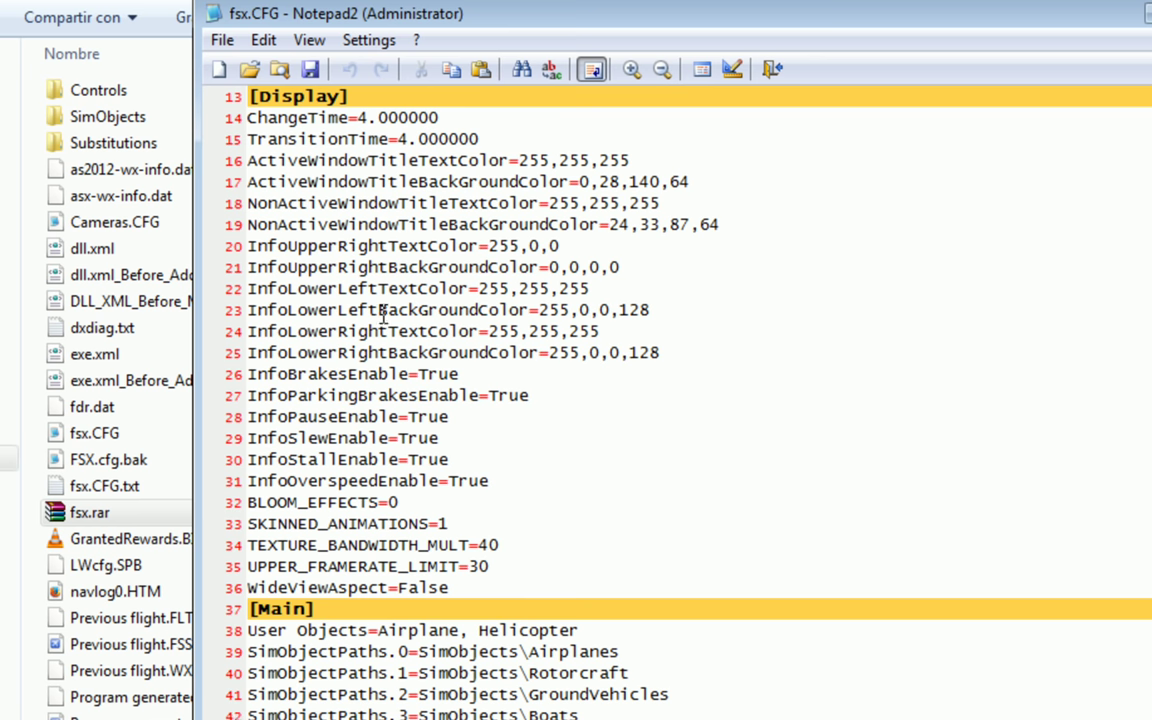
scroll(383, 313, "down", 20)
scroll(383, 313, "up", 4)
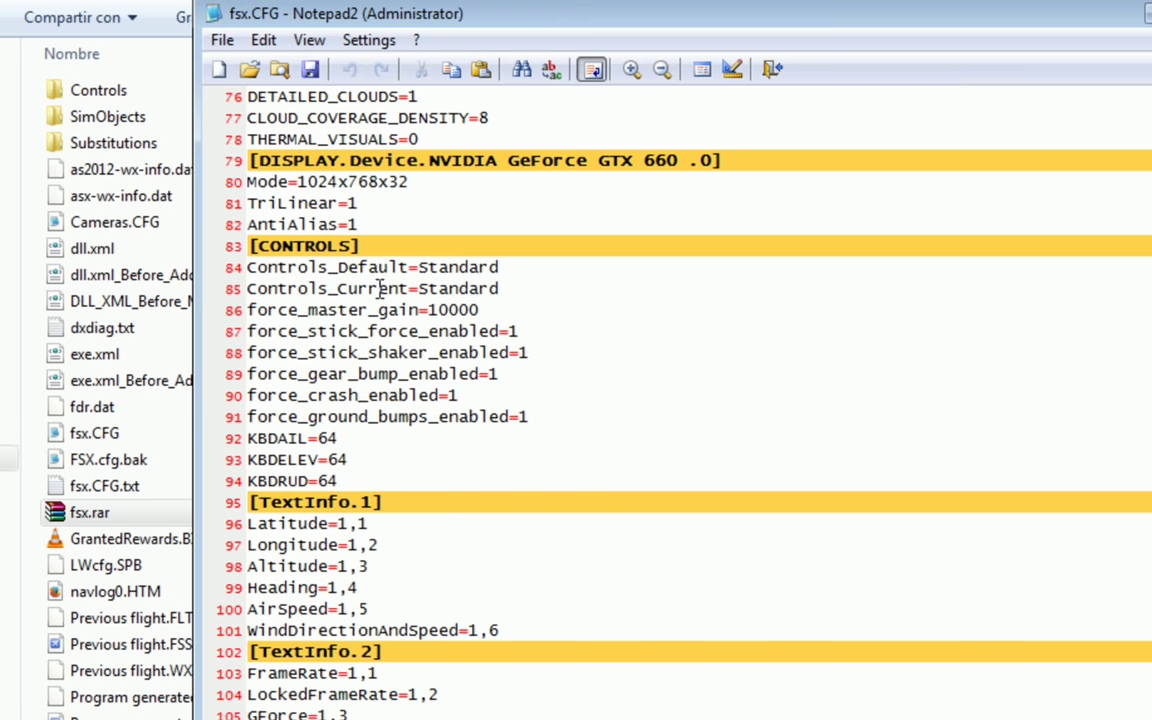
scroll(373, 265, "down", 18)
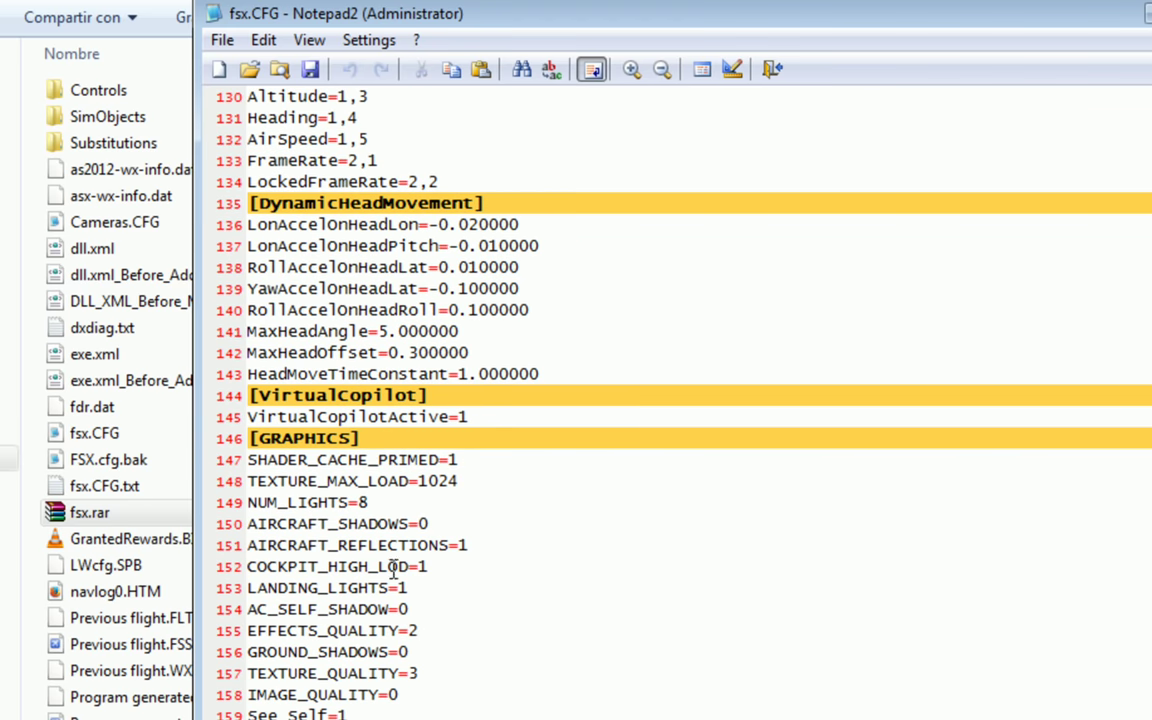
left_click_drag(358, 440, 193, 442)
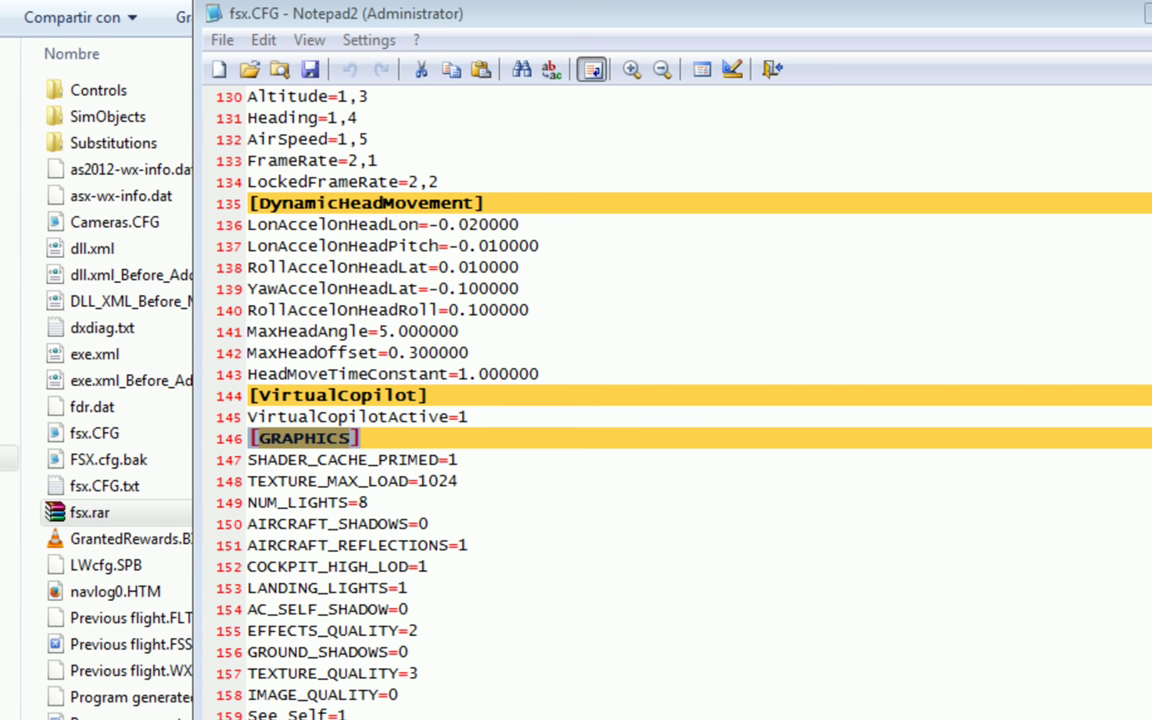
Add the line HIGHMEMFIX=1 directly below the [GRAPHICS] heading and highlight it for review
left_click(279, 462)
key("Home")
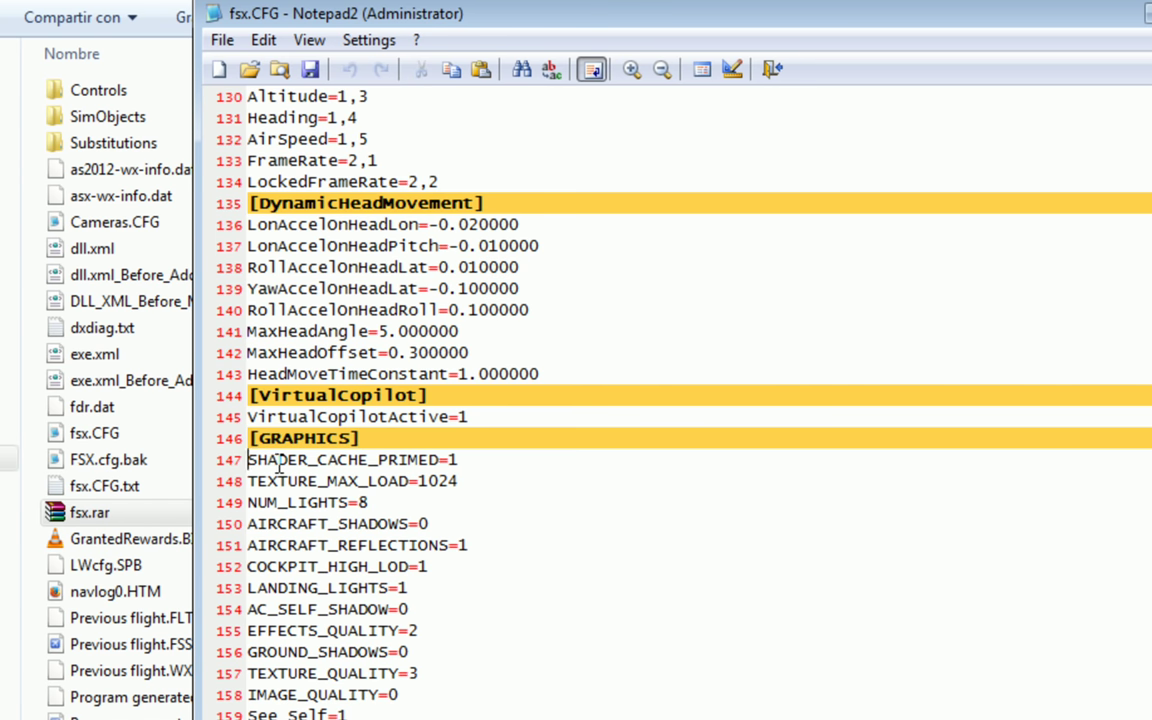
key("Return")
key("Up")
type("HIGHMEMFIX=1")
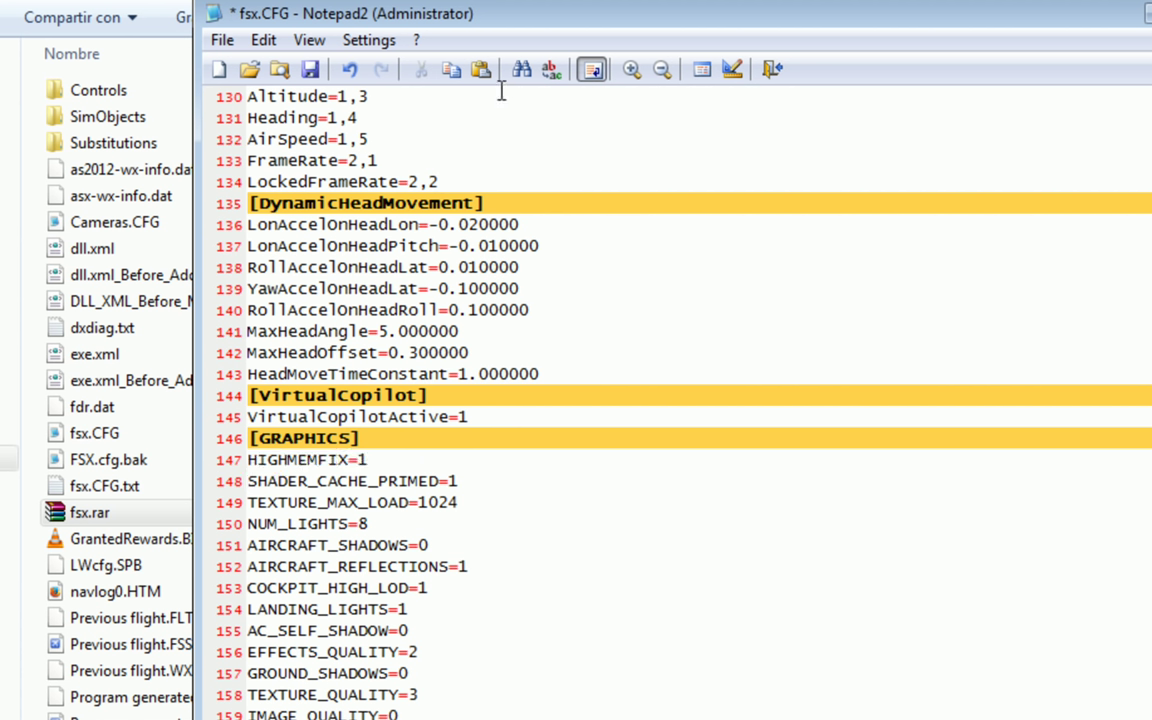
left_click_drag(360, 461, 245, 461)
left_click(395, 460, "shift")
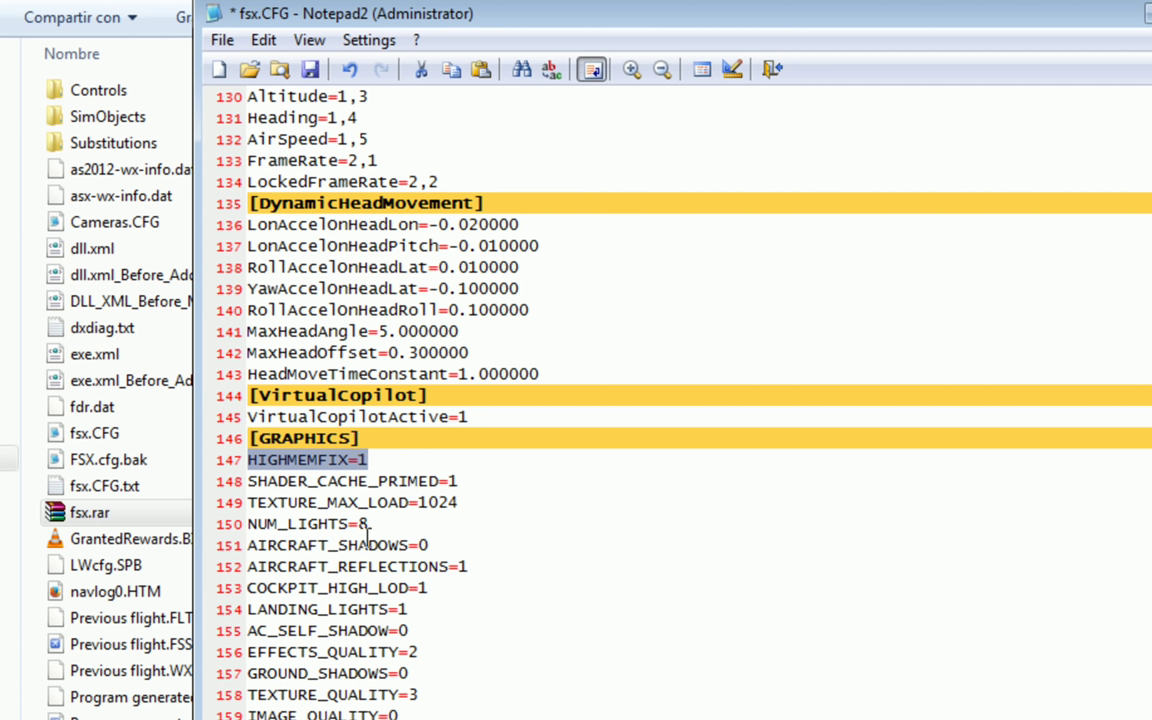
left_click(504, 446)
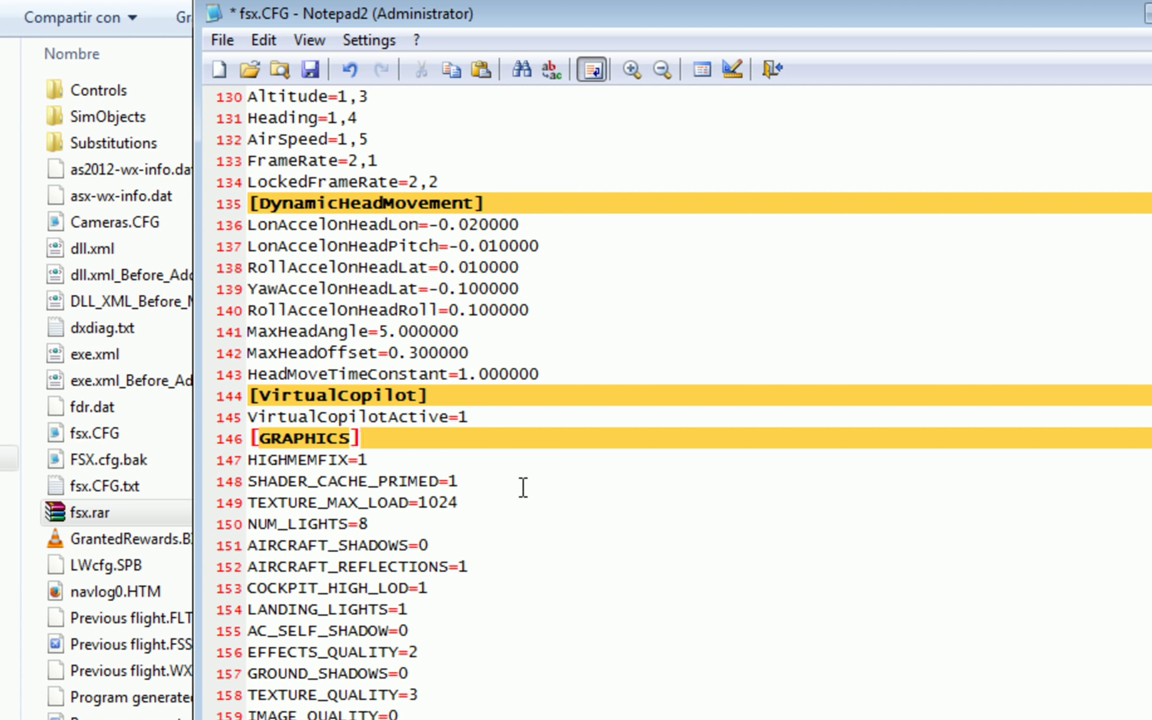
left_click(522, 487)
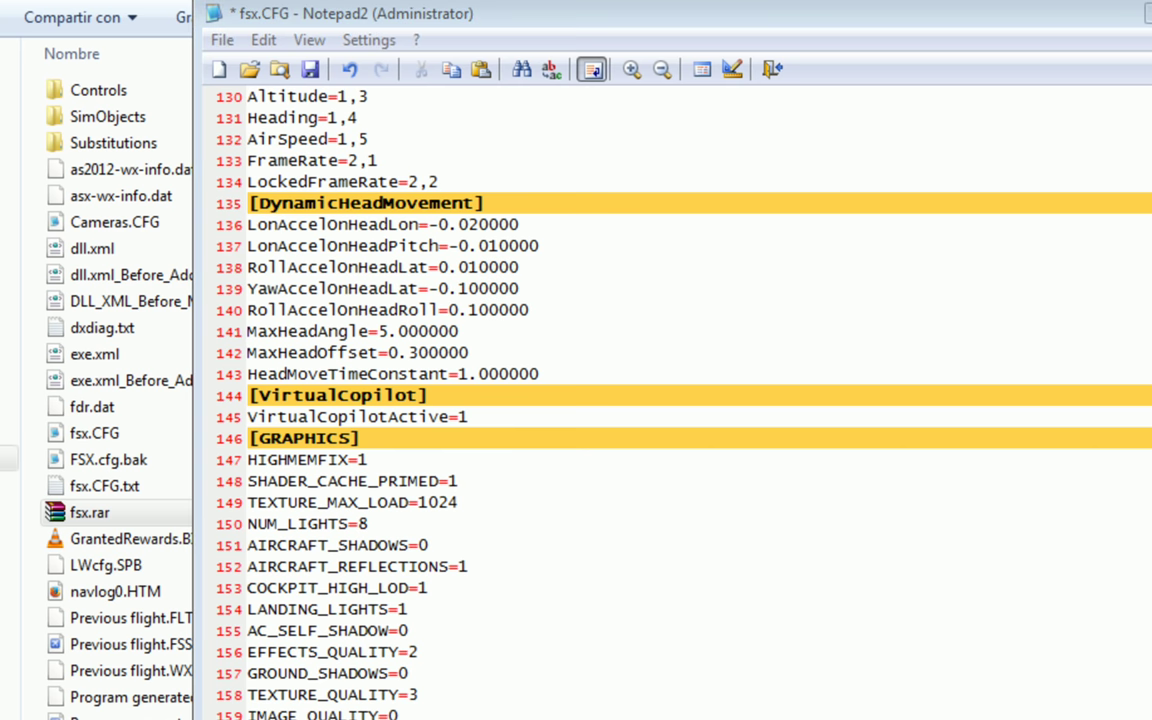
Insert a [BufferPools] section at the very start of the file, above [SOUND], containing the line BufferPools=0
left_click(487, 392)
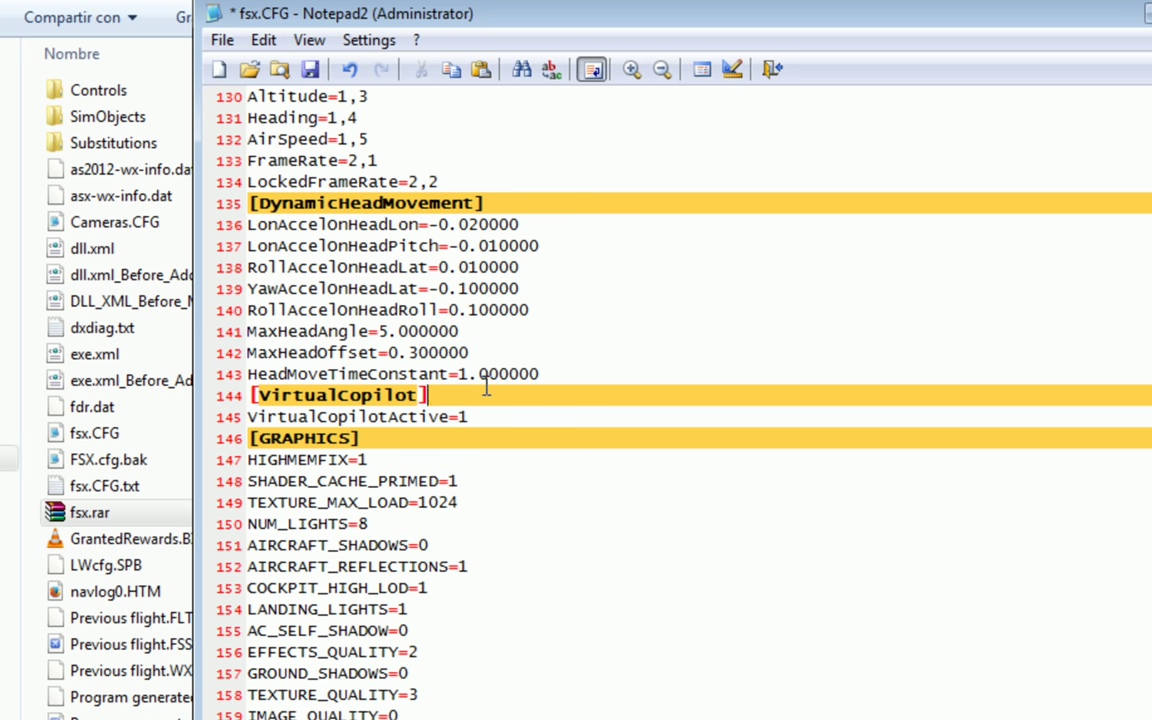
key("ctrl+Home")
key("Return")
key("Return")
key("Up")
key("Up")
type("[BufferPools]")
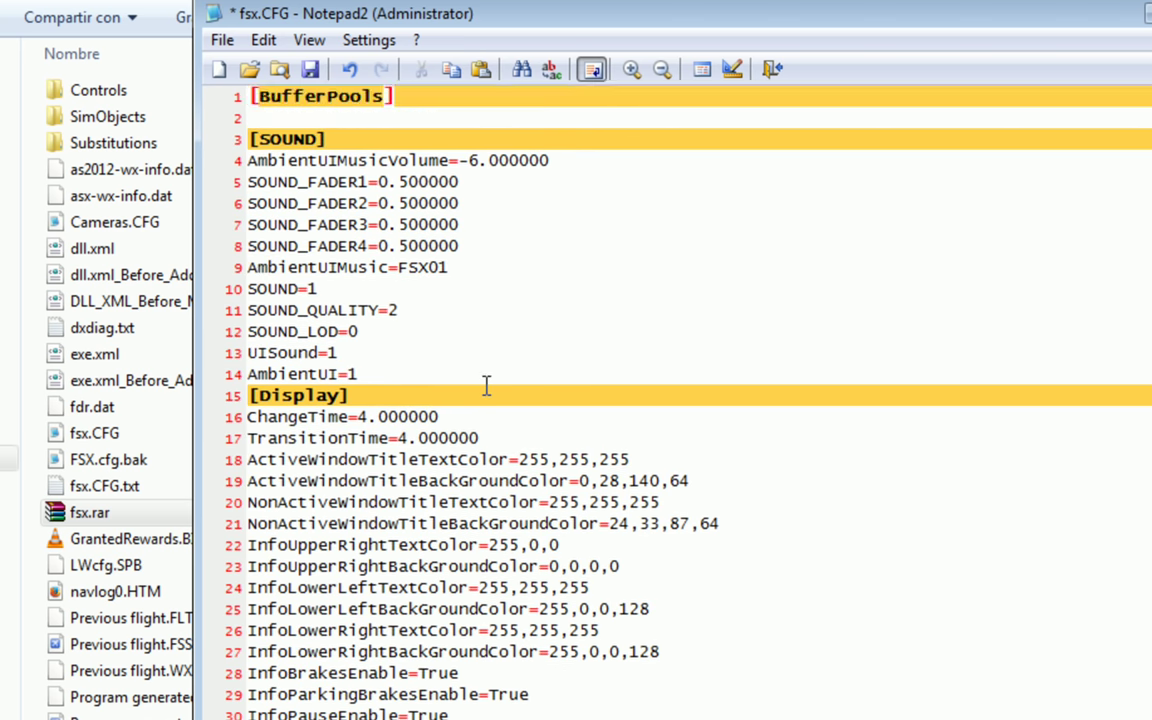
key("Return")
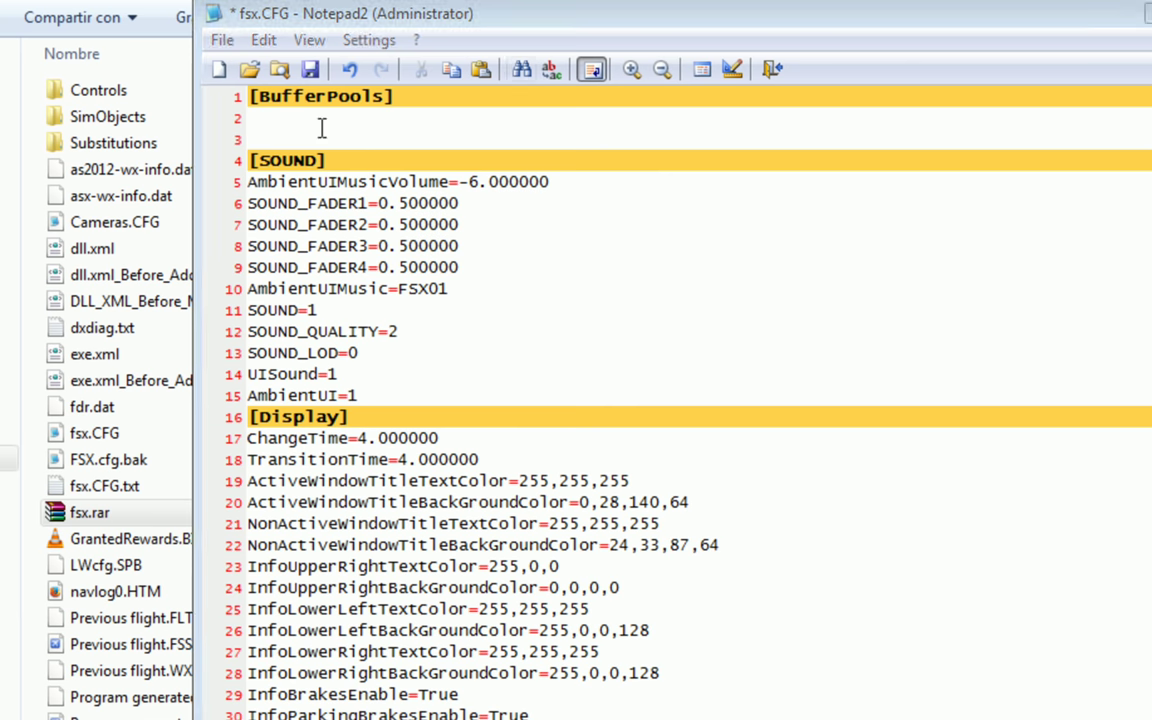
type("BufferPools=0")
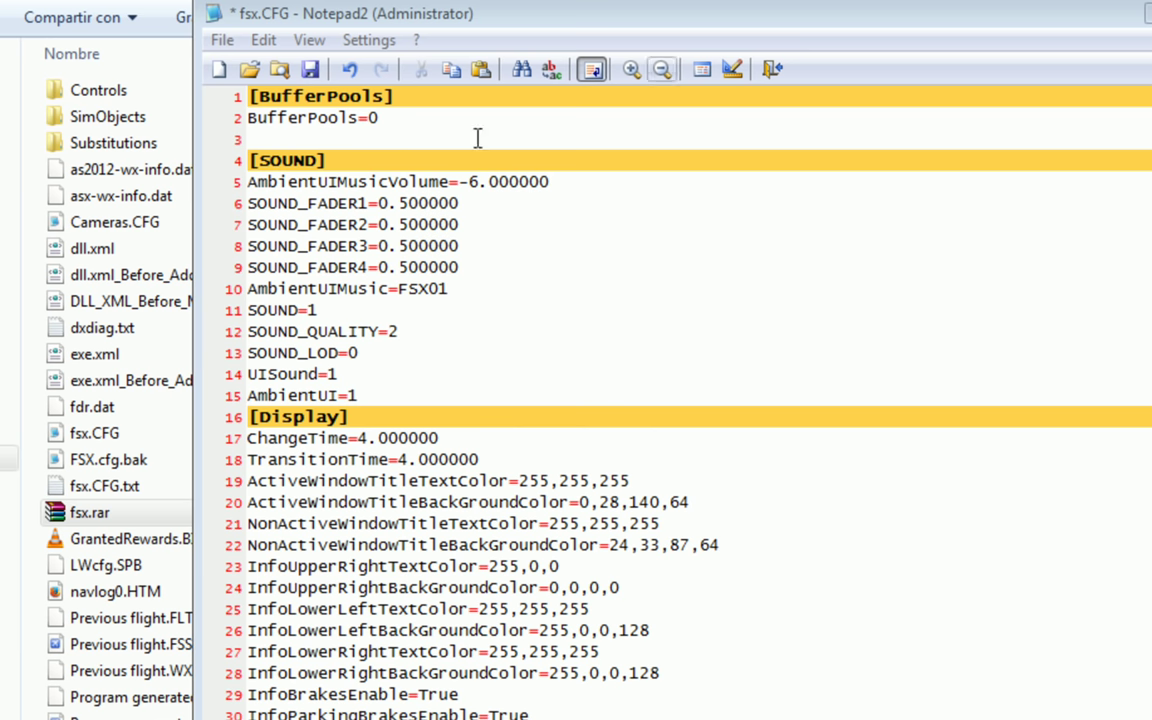
Replace the entry under [BufferPools] with the lines BufferPools=1, PoolSize=10485760 and RejectThreshold=524288, and highlight the PoolSize value
left_click_drag(416, 118, 384, 118)
type("BufferPools=1 PoolSize=10485760 RejectThreshold=524288")
left_click(384, 118)
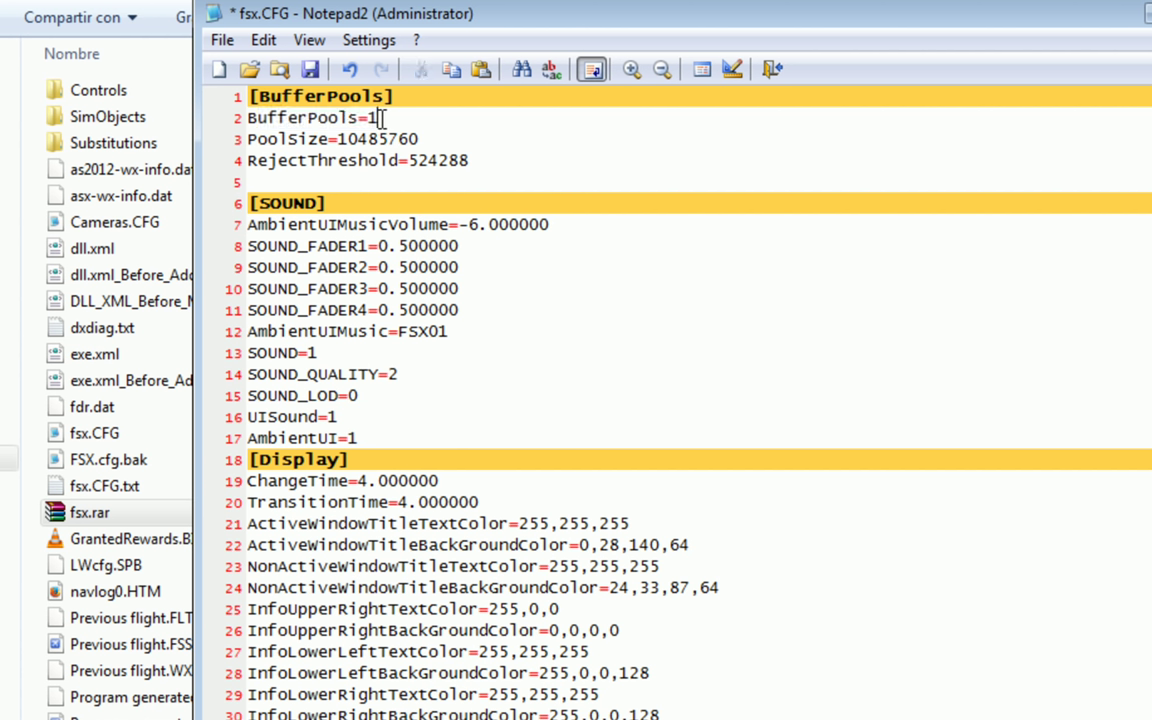
left_click_drag(247, 139, 331, 139)
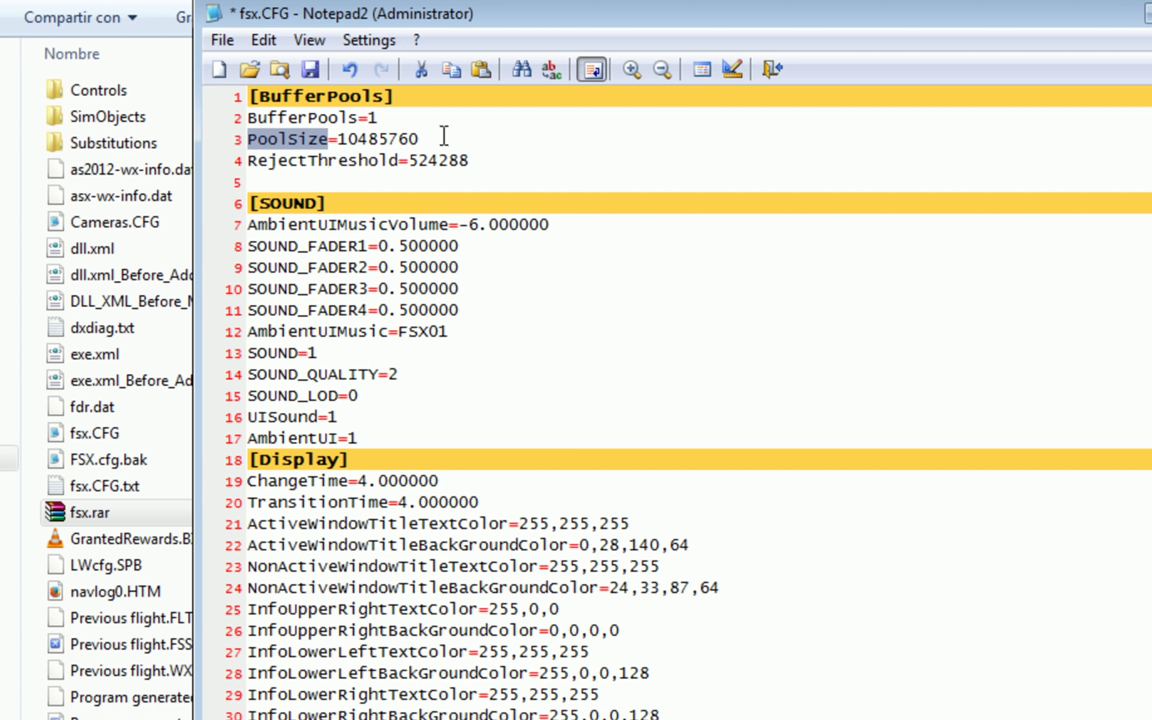
mouse_move(418, 137)
left_mouse_down()
mouse_move(337, 138)
mouse_move(418, 139)
left_mouse_up()
left_click(338, 139)
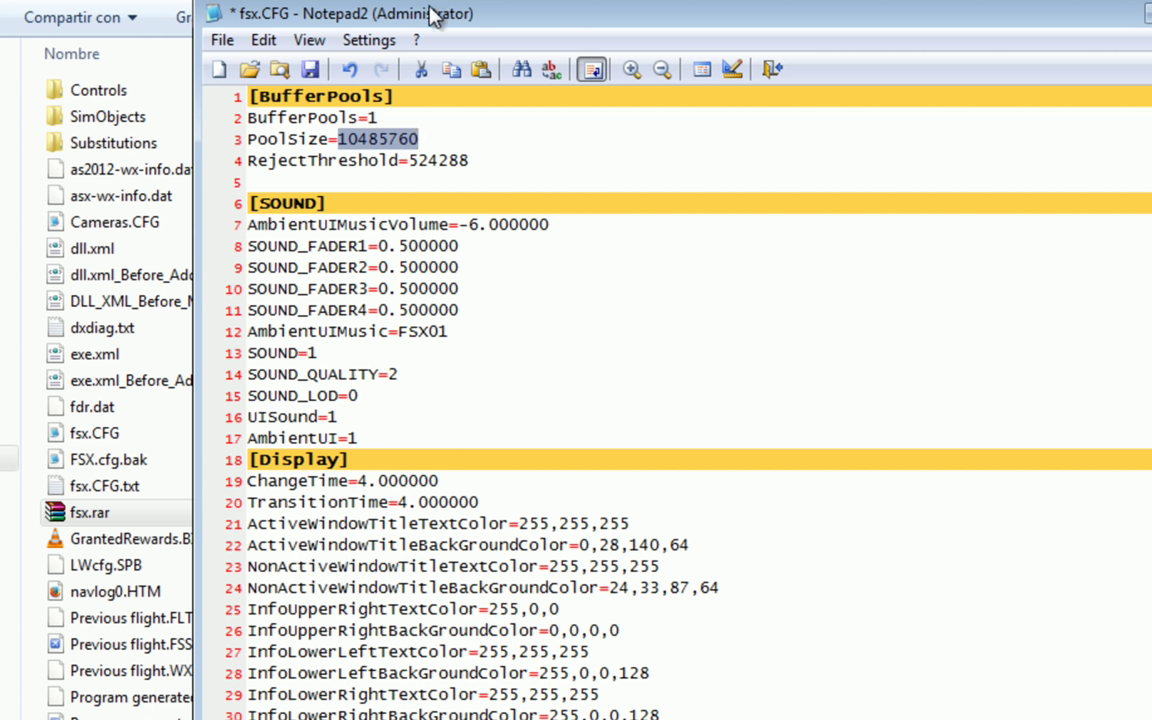
Set RejectThreshold in the [BufferPools] section to 262144
left_click_drag(398, 160, 249, 160)
left_click(384, 162)
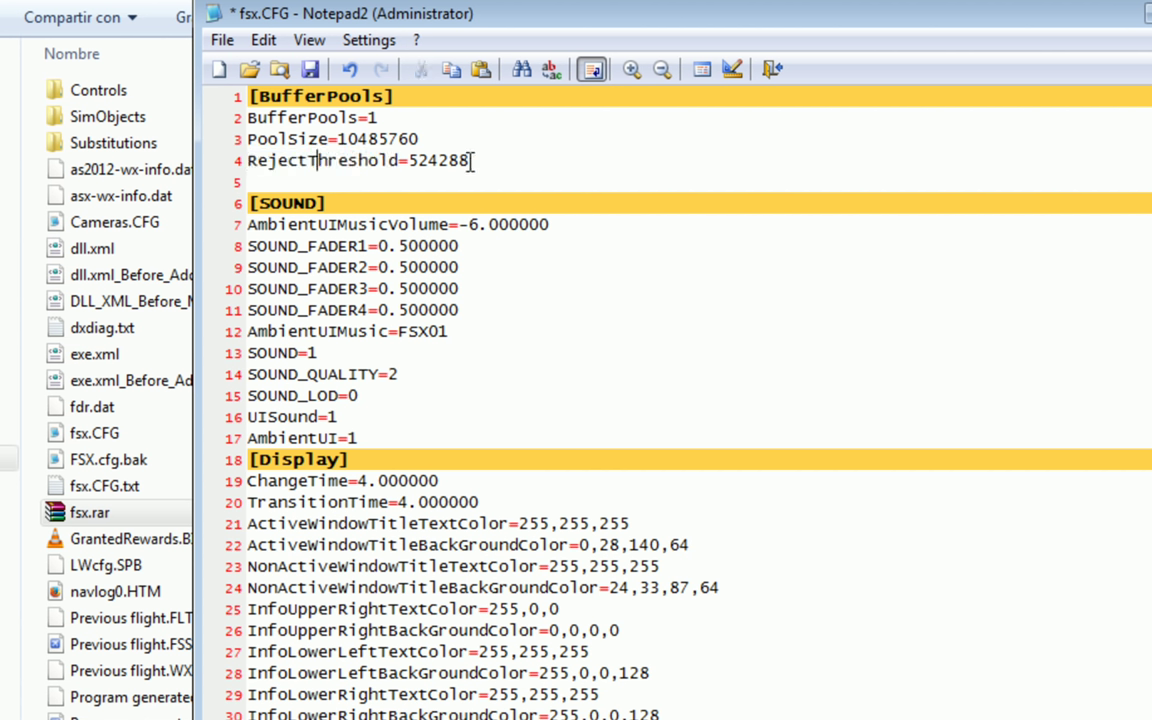
left_click_drag(474, 160, 408, 160)
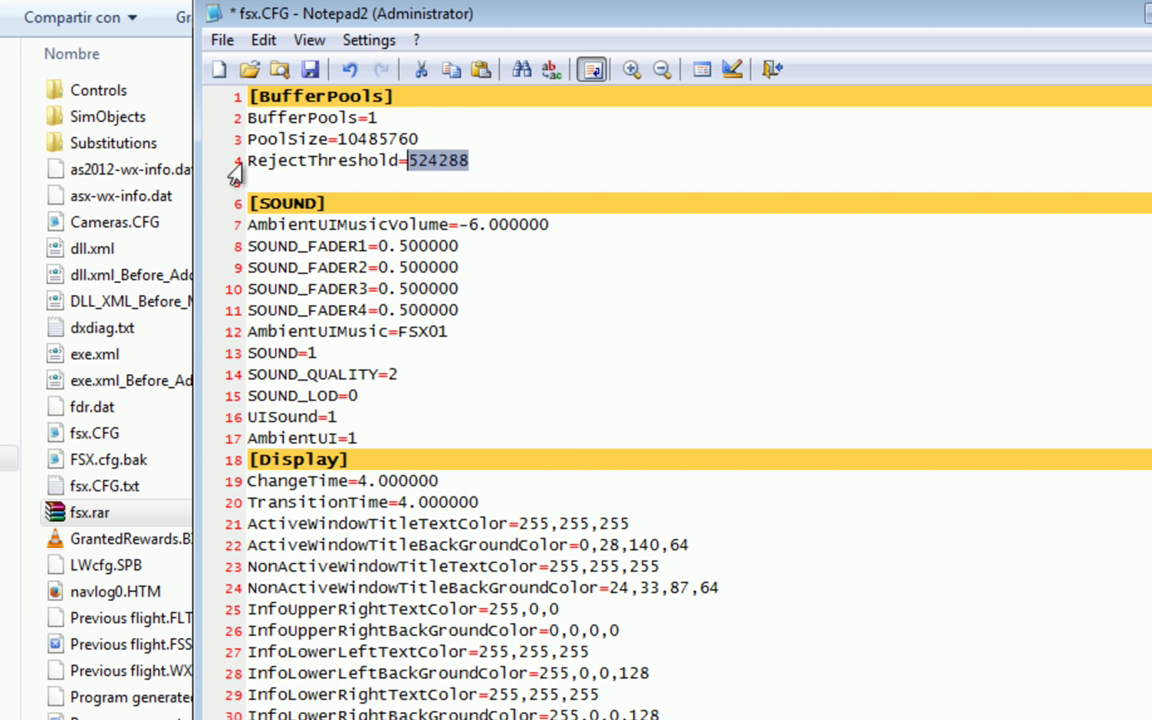
left_click_drag(470, 160, 408, 158)
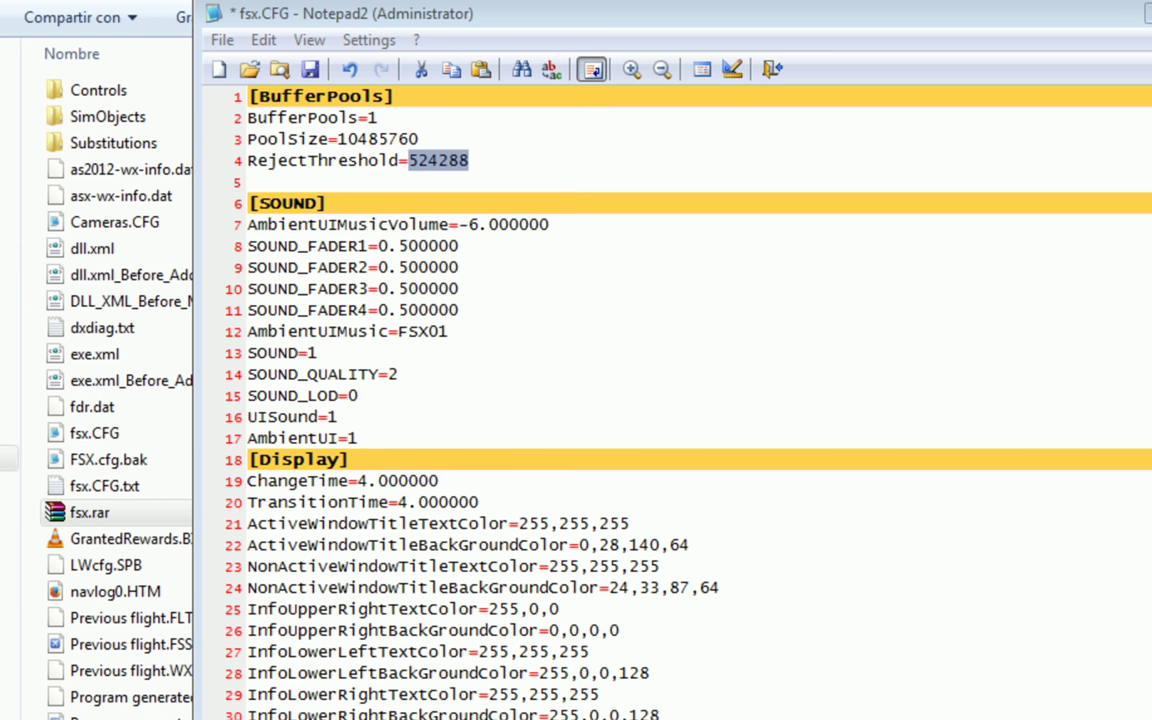
left_click(464, 160)
type("262144")
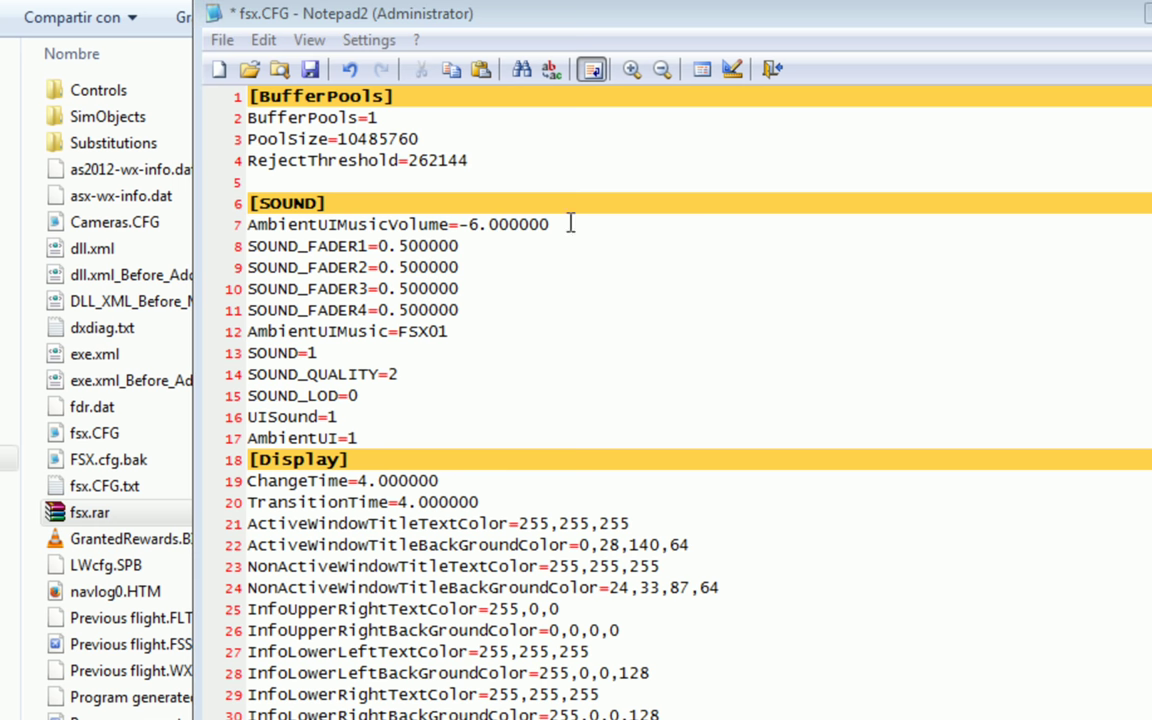
Set RejectThreshold in the [BufferPools] section to 131072
left_click_drag(468, 160, 410, 162)
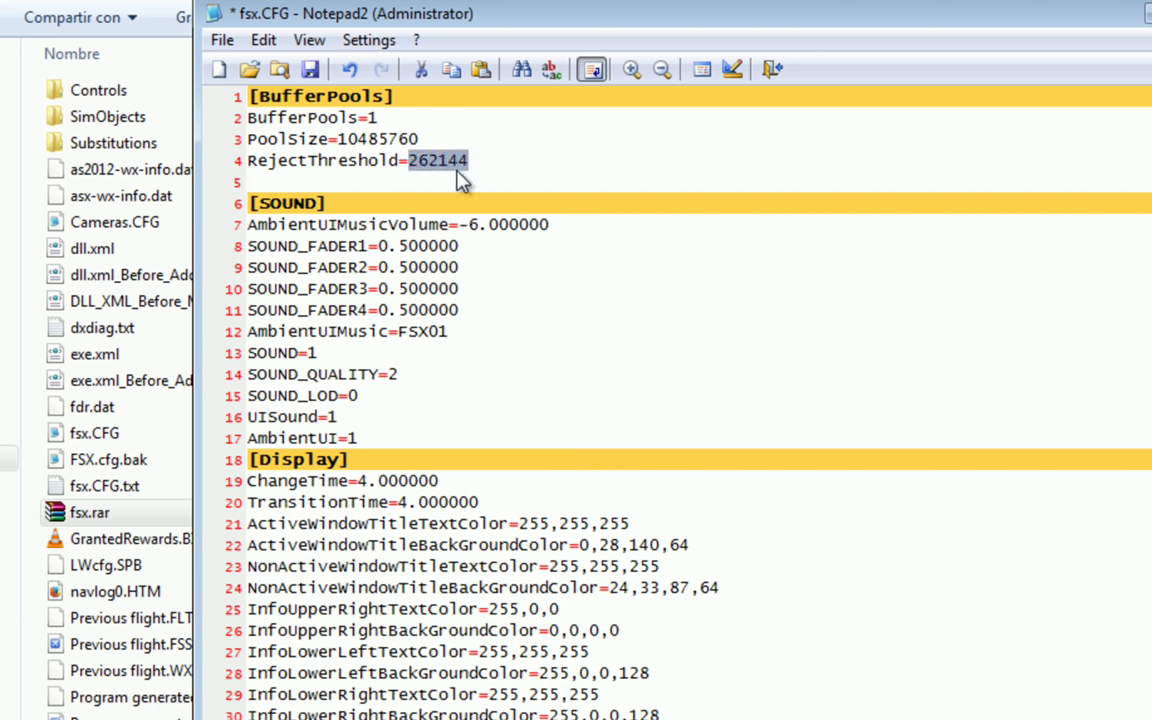
type("131072")
double_click(420, 160)
Try the value 0 for the BufferPools entry and undo that change
double_click(404, 120)
type("0")
key("ctrl+z")
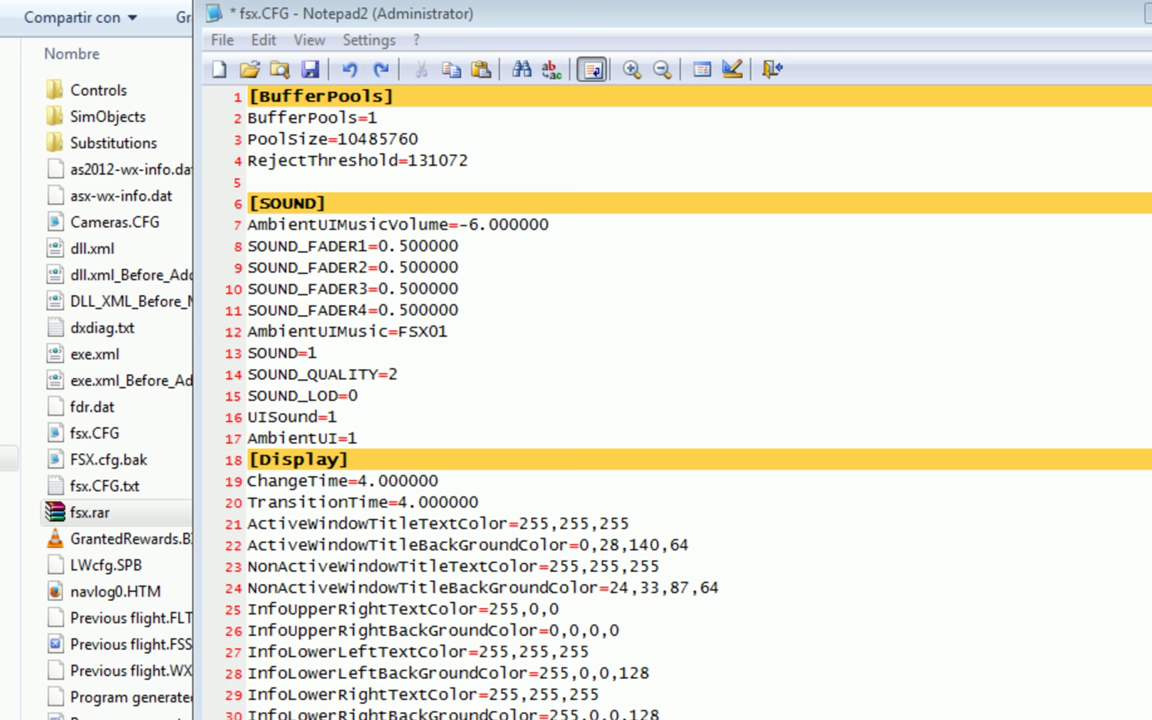
Search the file for "Upper" and locate the UPPER_FRAMERATE_LIMIT entry in the [Display] section
key("ctrl+f")
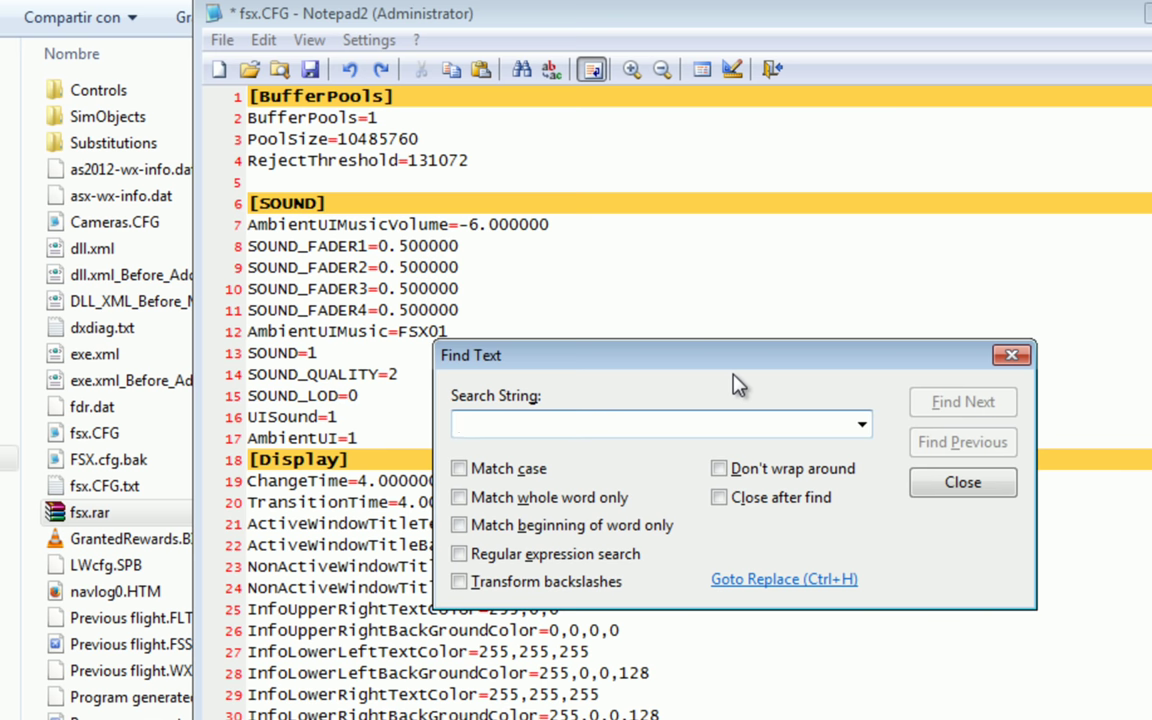
type("upper")
key("Return")
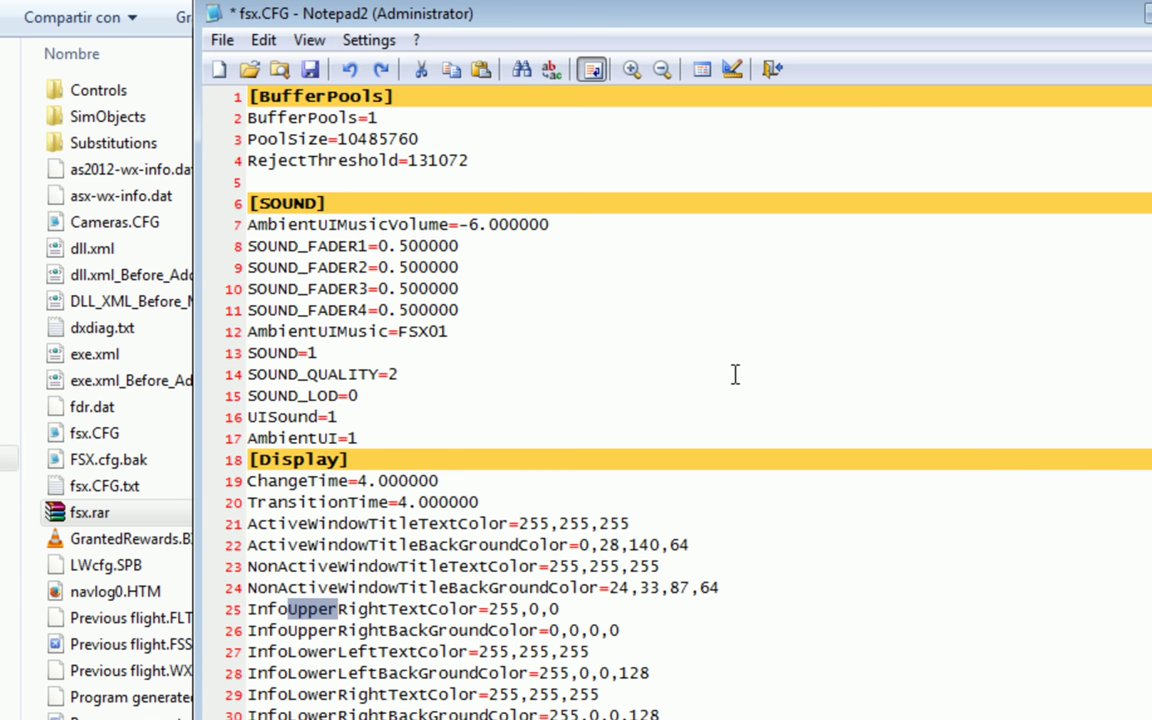
left_click(983, 402)
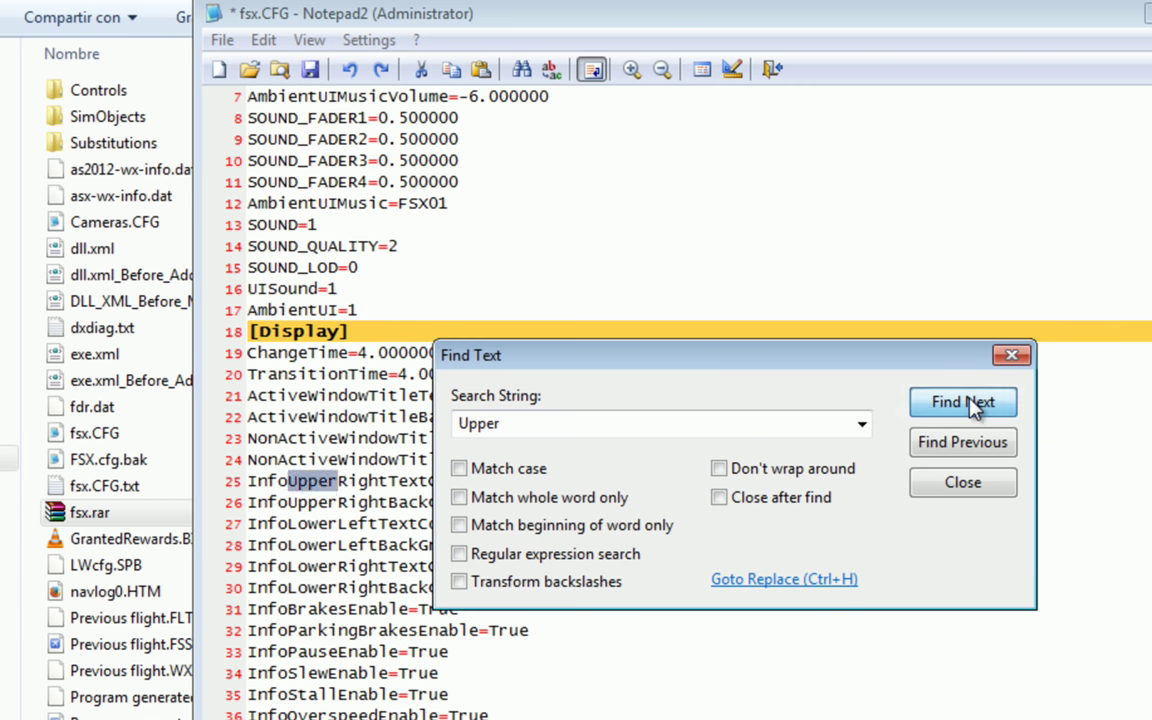
left_click(257, 331)
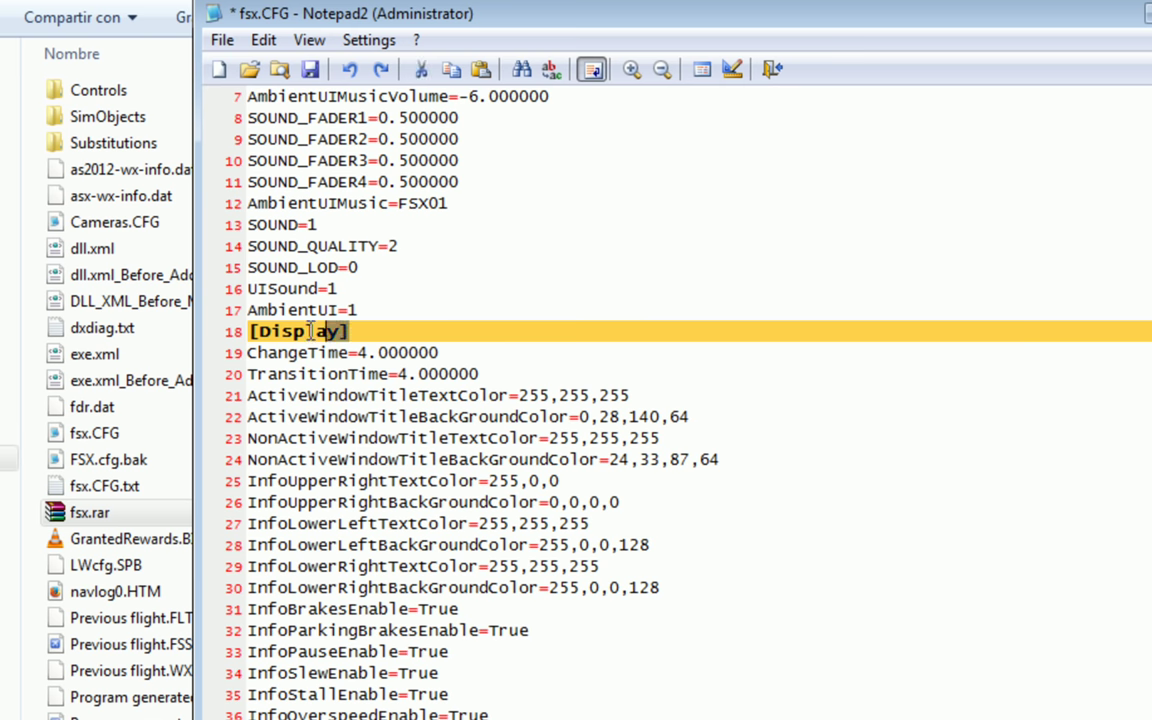
scroll(240, 322, "down", 3)
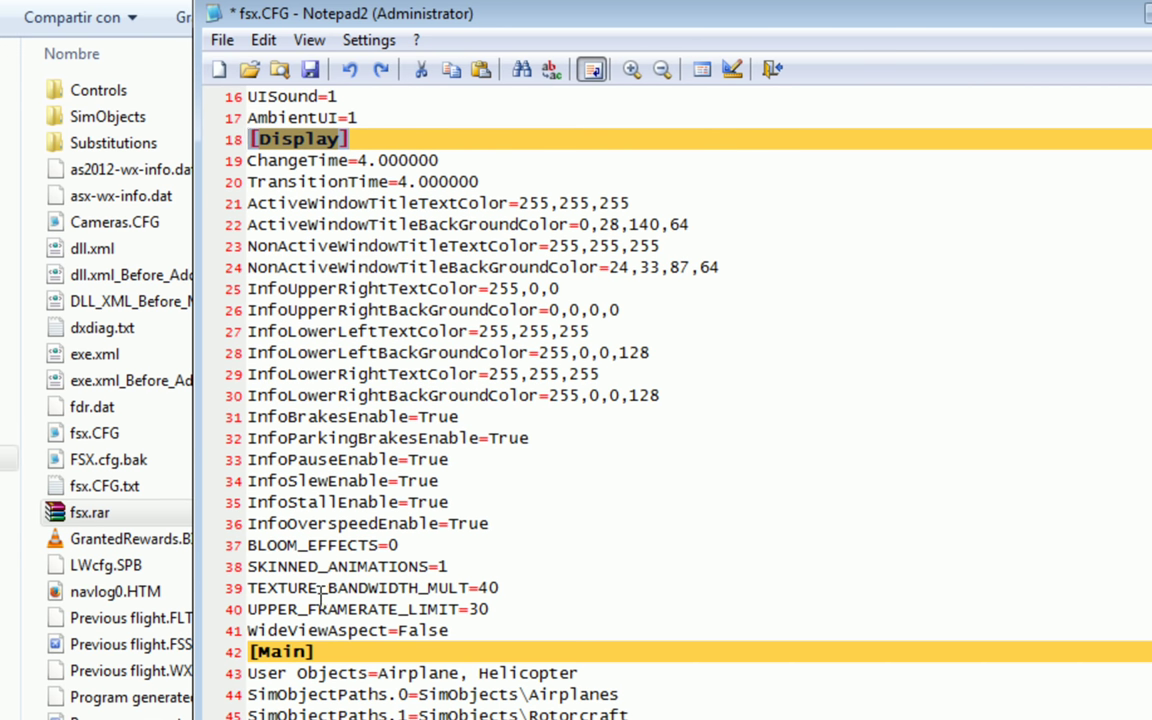
left_click(254, 620)
left_click_drag(249, 609, 460, 609)
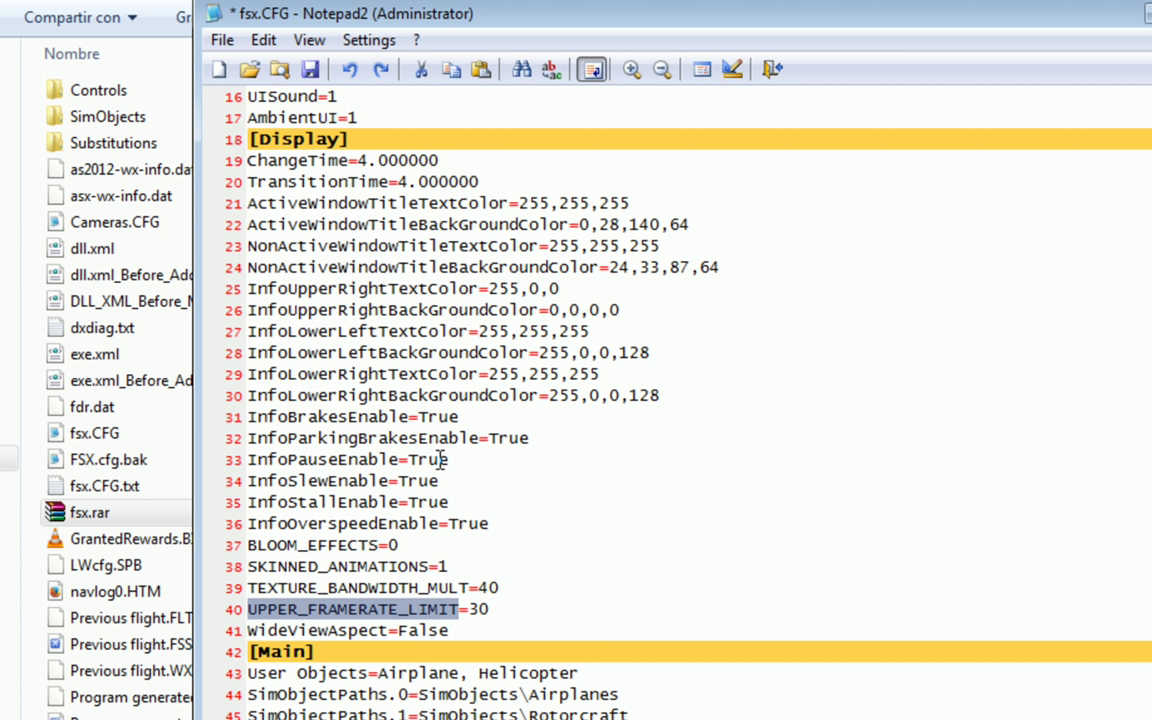
Set UPPER_FRAMERATE_LIMIT in the [Display] section to UNLIMITED and highlight the value for review
left_click(285, 618)
double_click(478, 609)
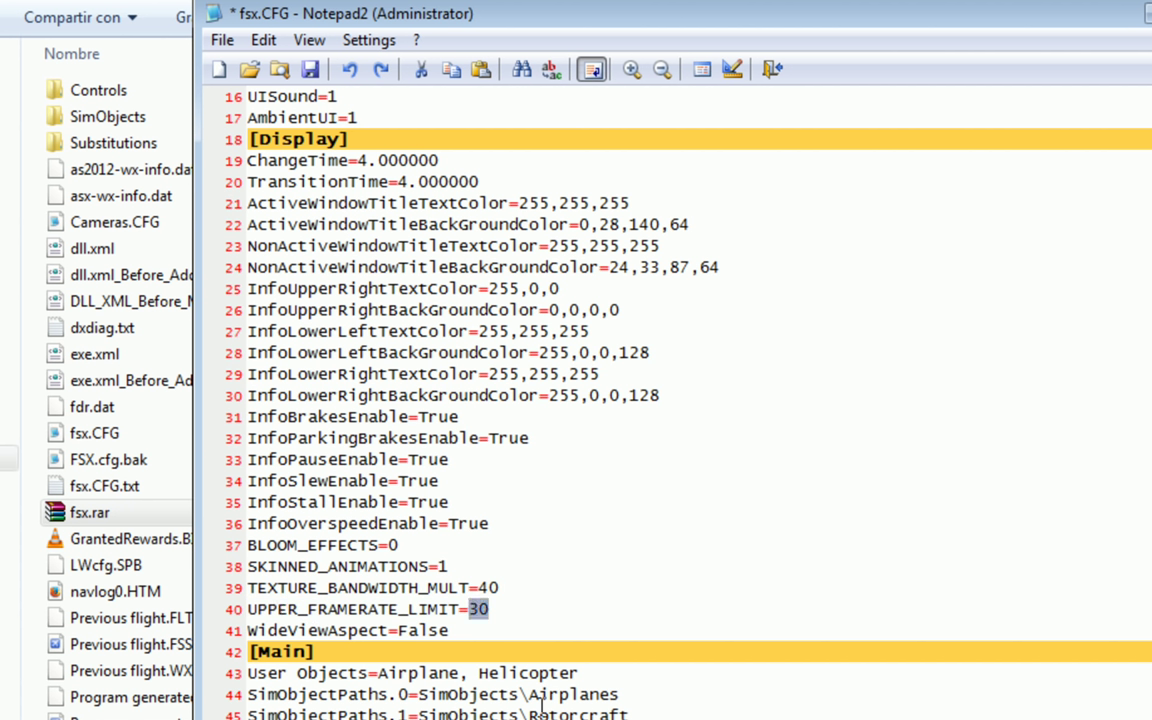
type("ULIMITED")
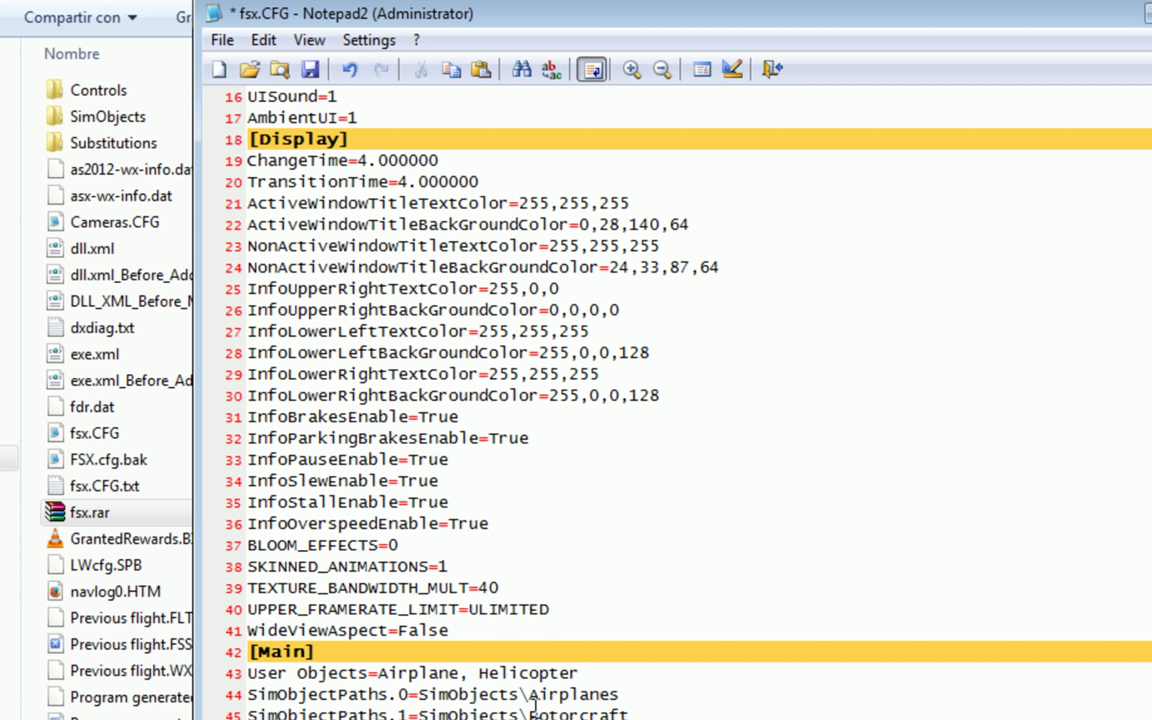
left_click(480, 612)
type("N")
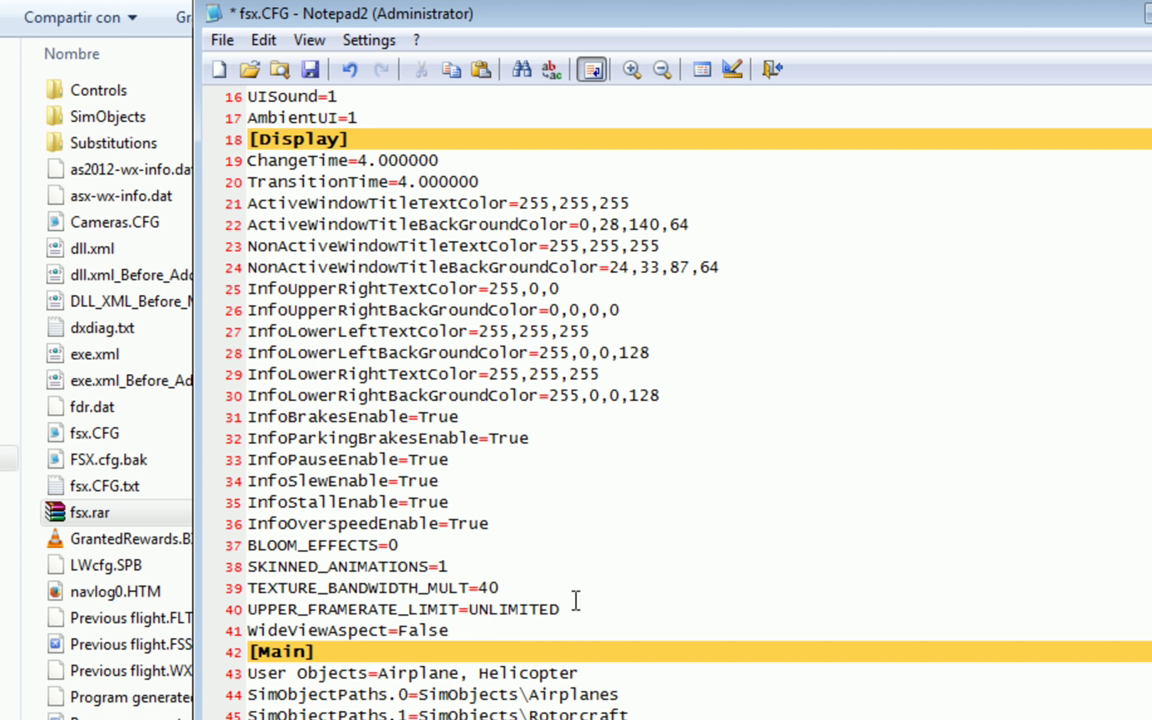
left_click_drag(581, 597, 480, 612)
left_click(480, 612)
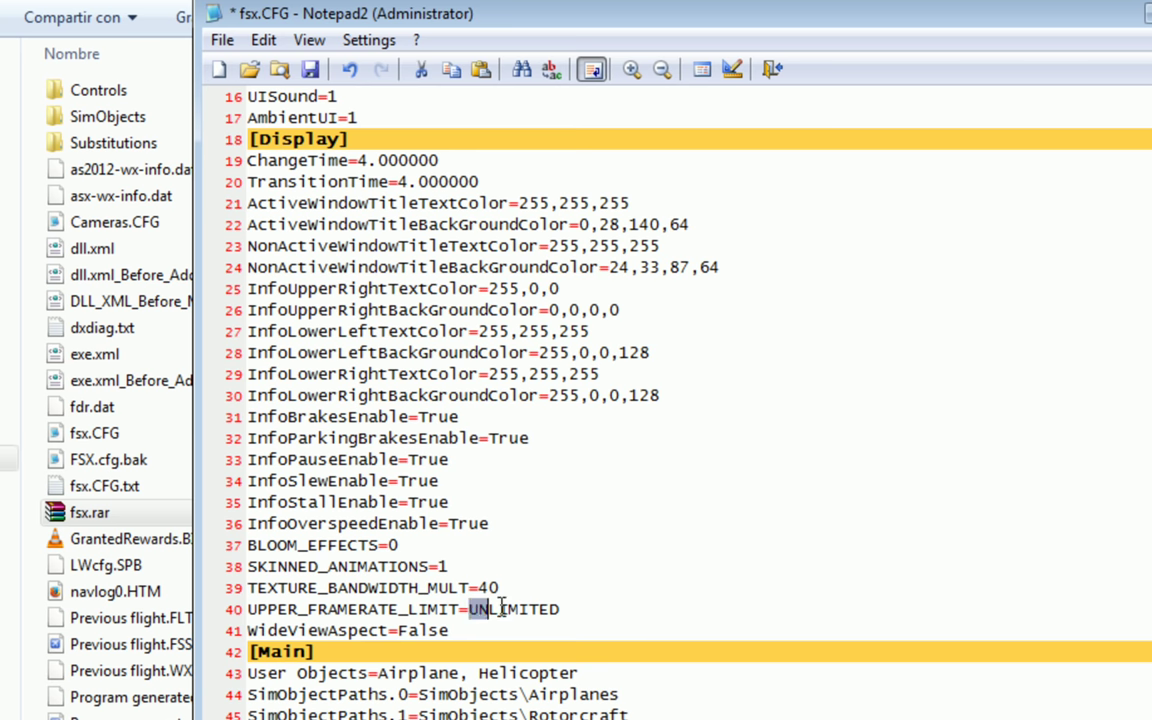
double_click(481, 612)
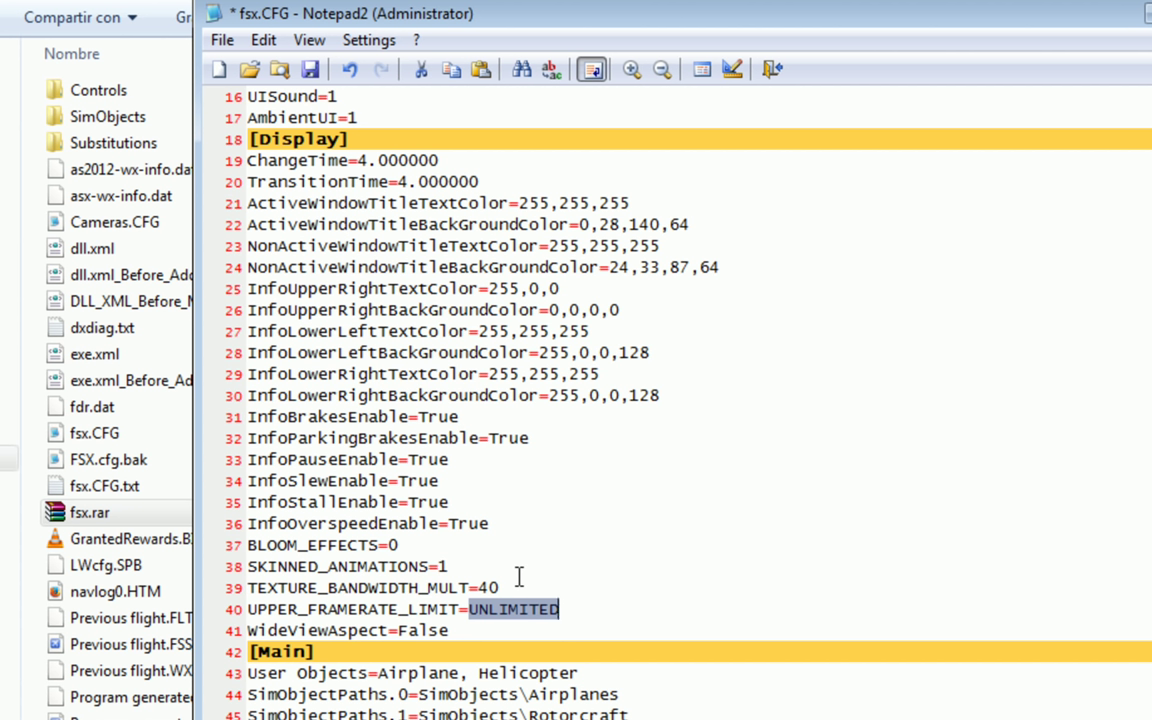
left_click(520, 576)
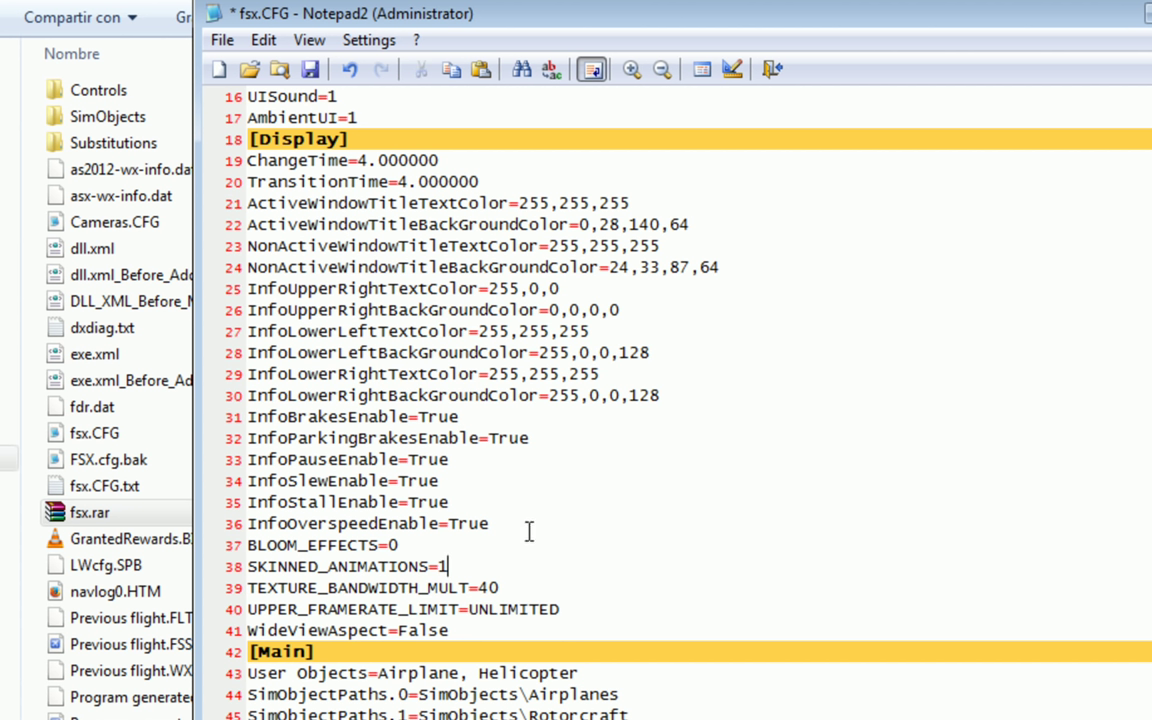
Set the UPPER_FRAMERATE_LIMIT value in the [Display] section to 60
left_click_drag(470, 612, 631, 621)
key("shift+Up")
key("shift+End")
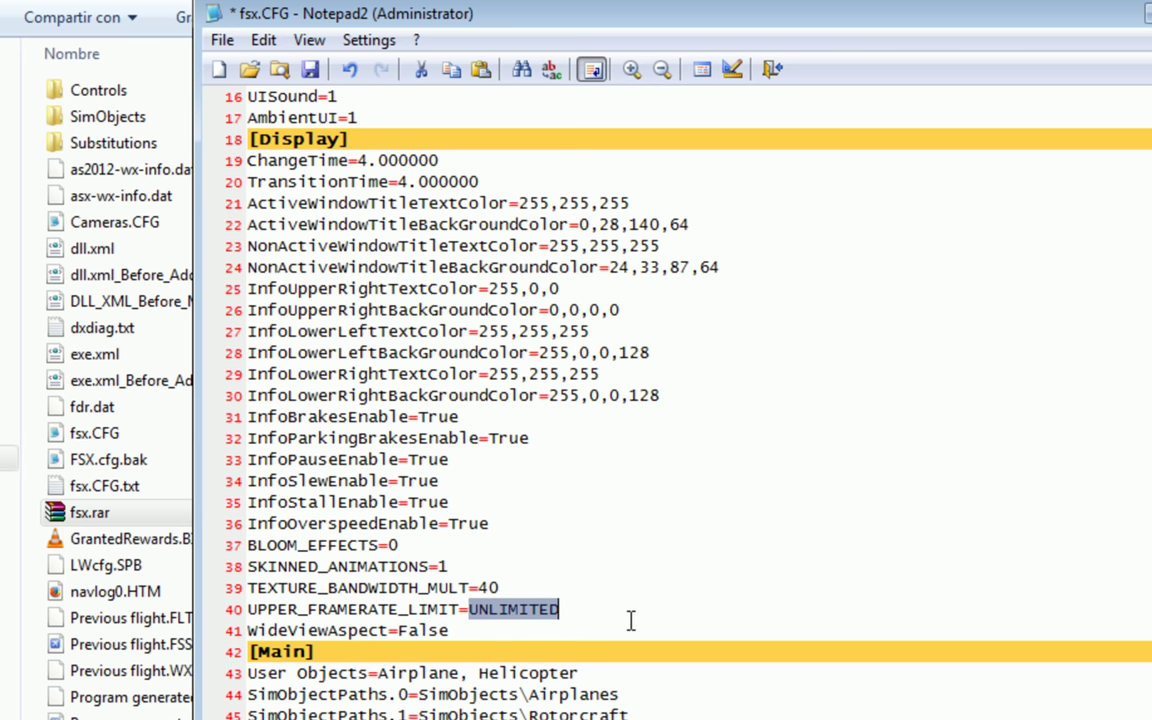
type("60")
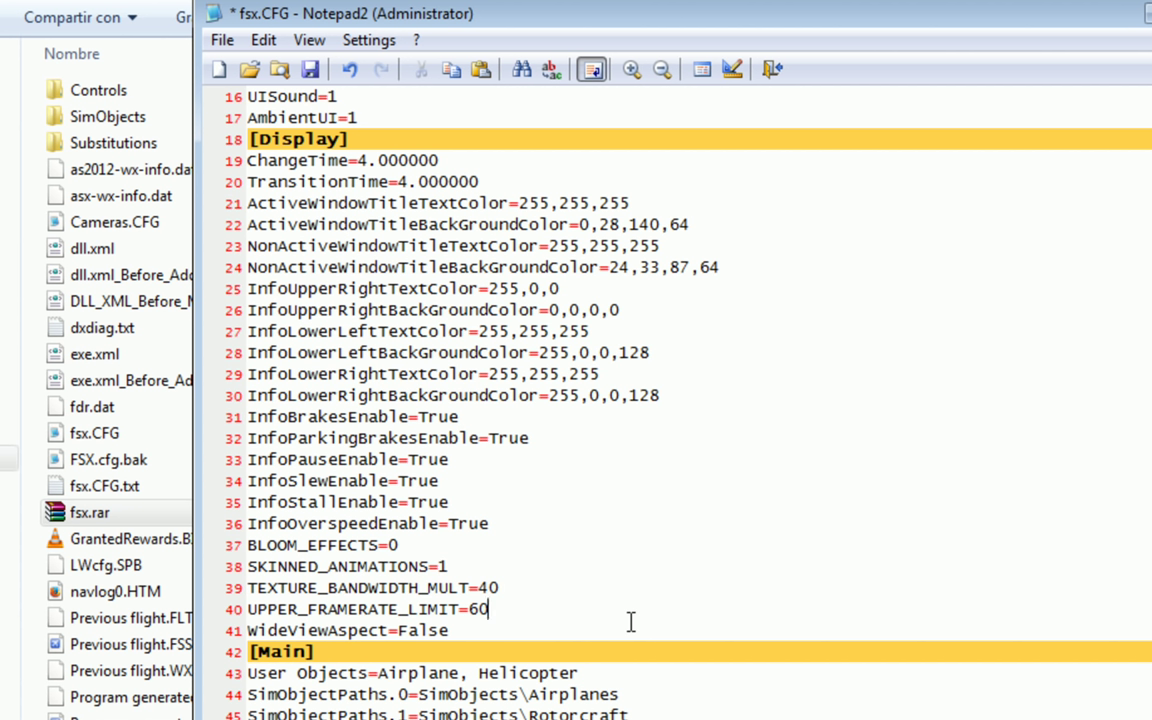
Set the UPPER_FRAMERATE_LIMIT value in the [Display] section to 30
key("shift+Left")
key("shift+Left")
type("30")
Set WideViewAspect in the [Display] section to True and select the UPPER_FRAMERATE_LIMIT line above it
key("Down")
key("ctrl+Right")
key("ctrl+Right")
key("shift+End")
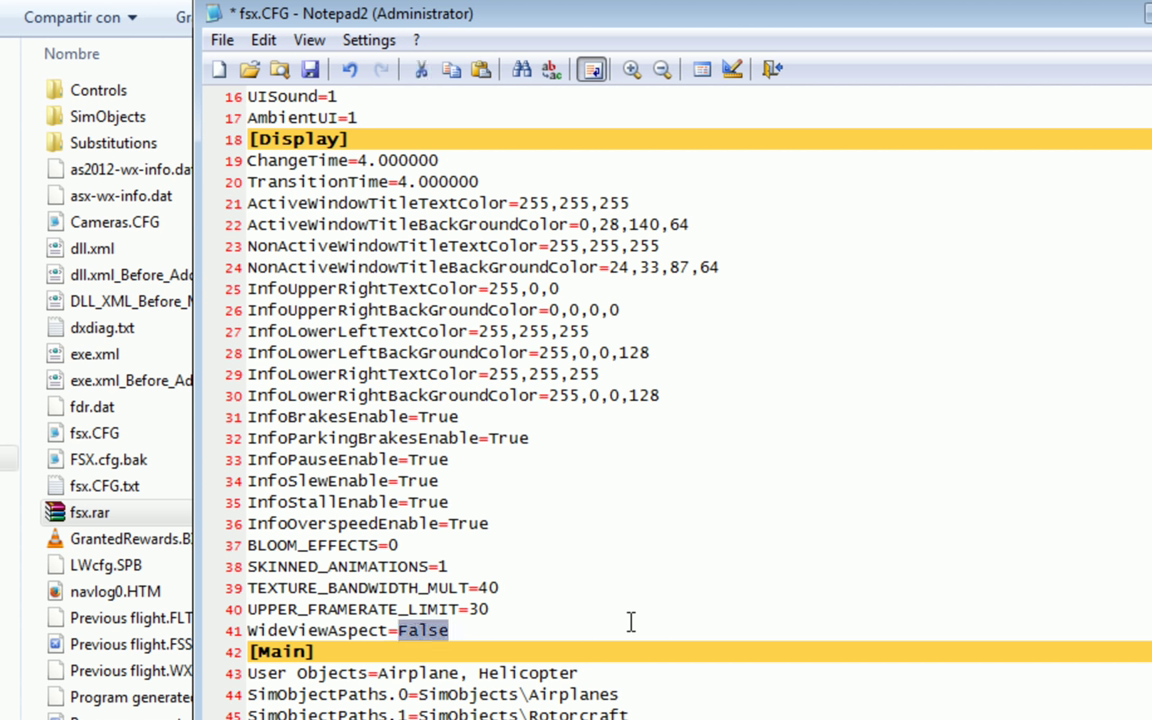
type("True")
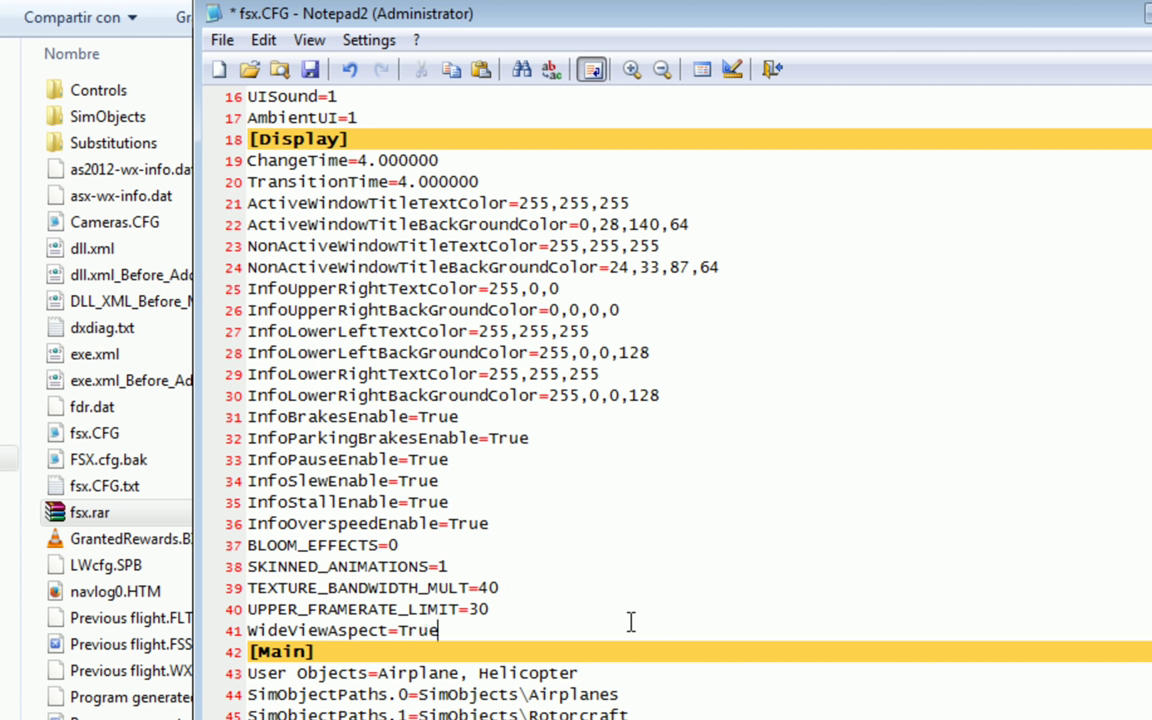
key("Home")
key("ctrl+shift+Right")
key("Right")
key("End")
left_click_drag(490, 609, 248, 609)
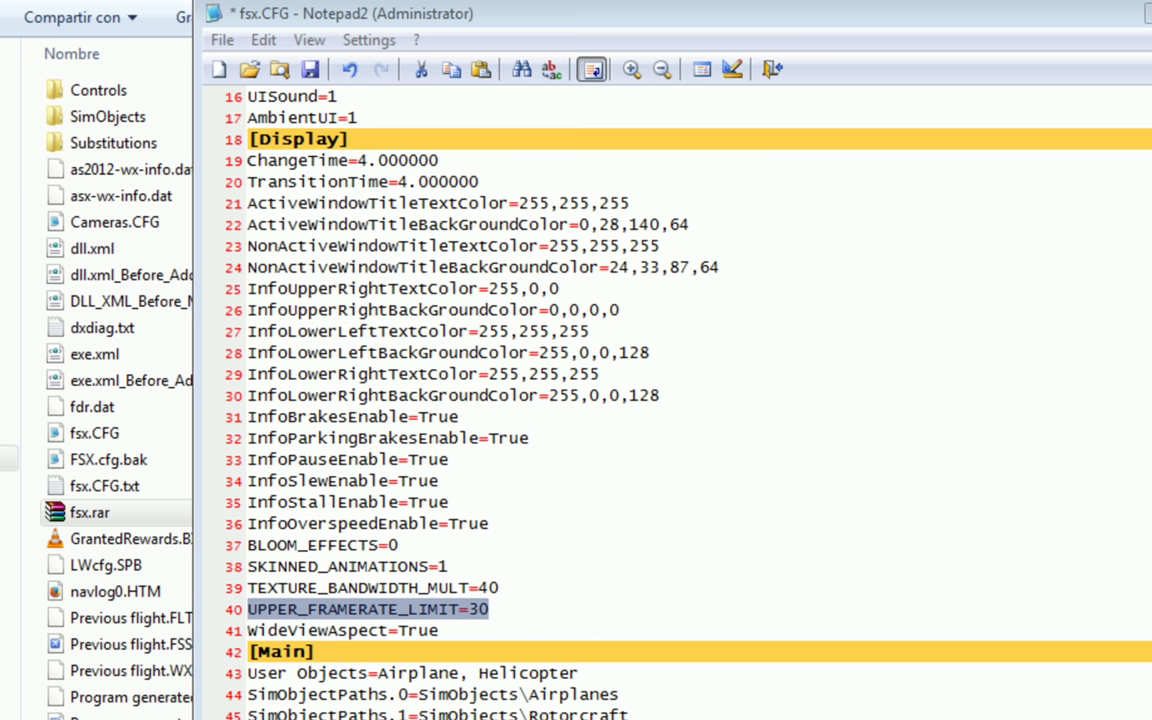
Search the configuration file for "Graphics" to reach the [GRAPHICS] section
left_click(318, 588)
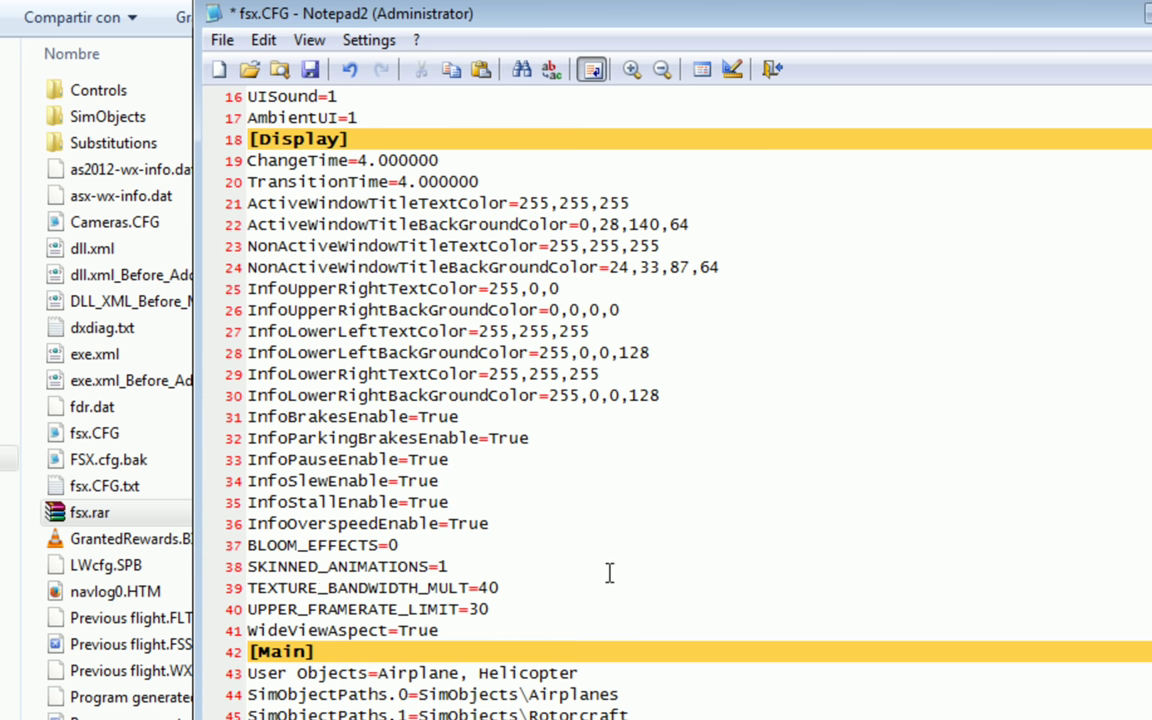
scroll(598, 576, "up", 5)
scroll(598, 576, "down", 9)
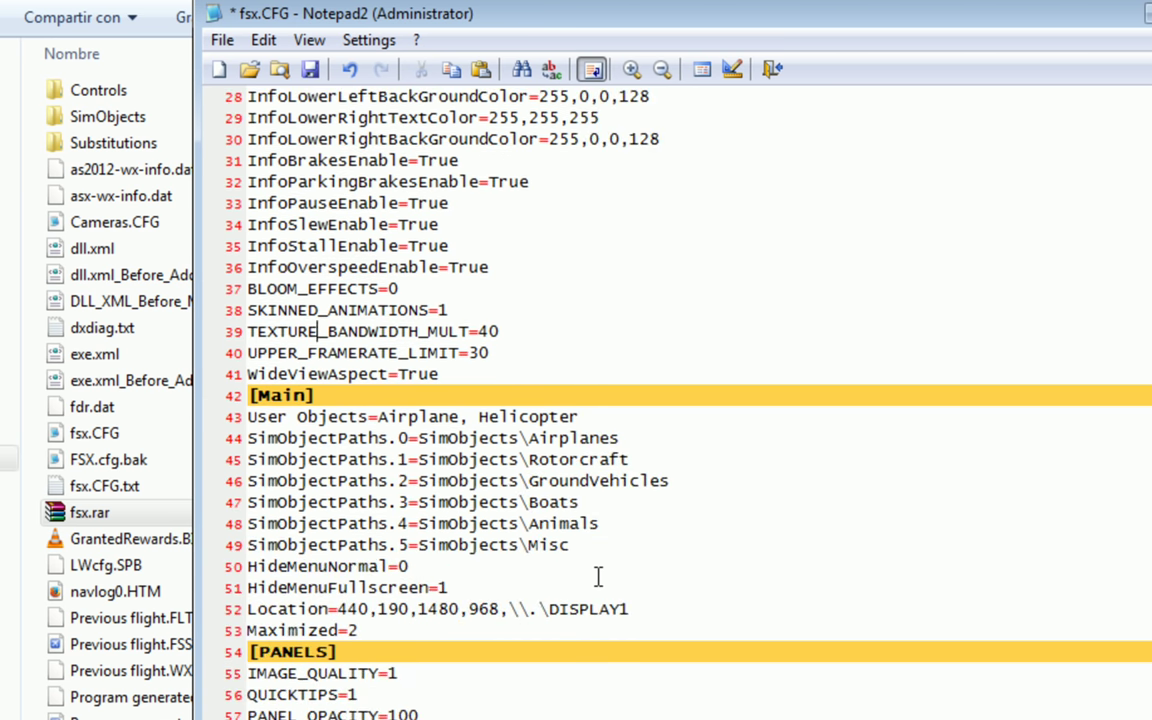
scroll(598, 576, "down", 20)
scroll(598, 576, "down", 14)
scroll(598, 576, "up", 5)
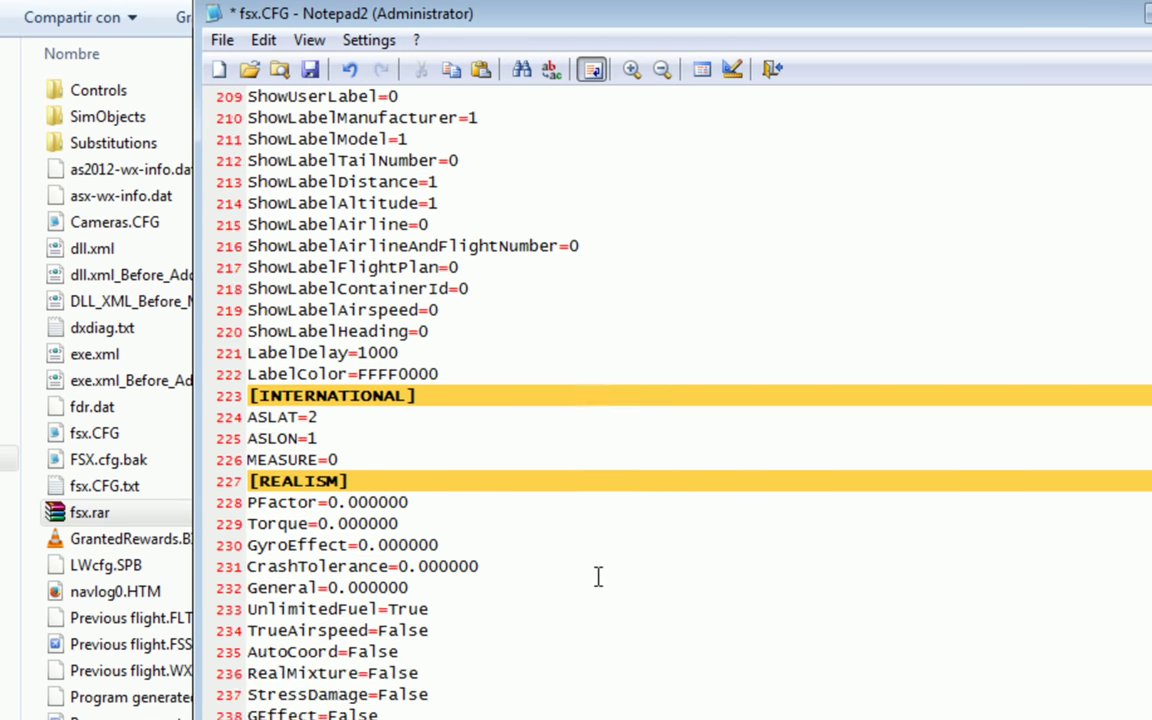
scroll(598, 576, "up", 1)
key("ctrl+f")
type("Graogu;")
key("BackSpace")
key("BackSpace")
key("BackSpace")
key("BackSpace")
type("phics")
key("Return")
key("Escape")
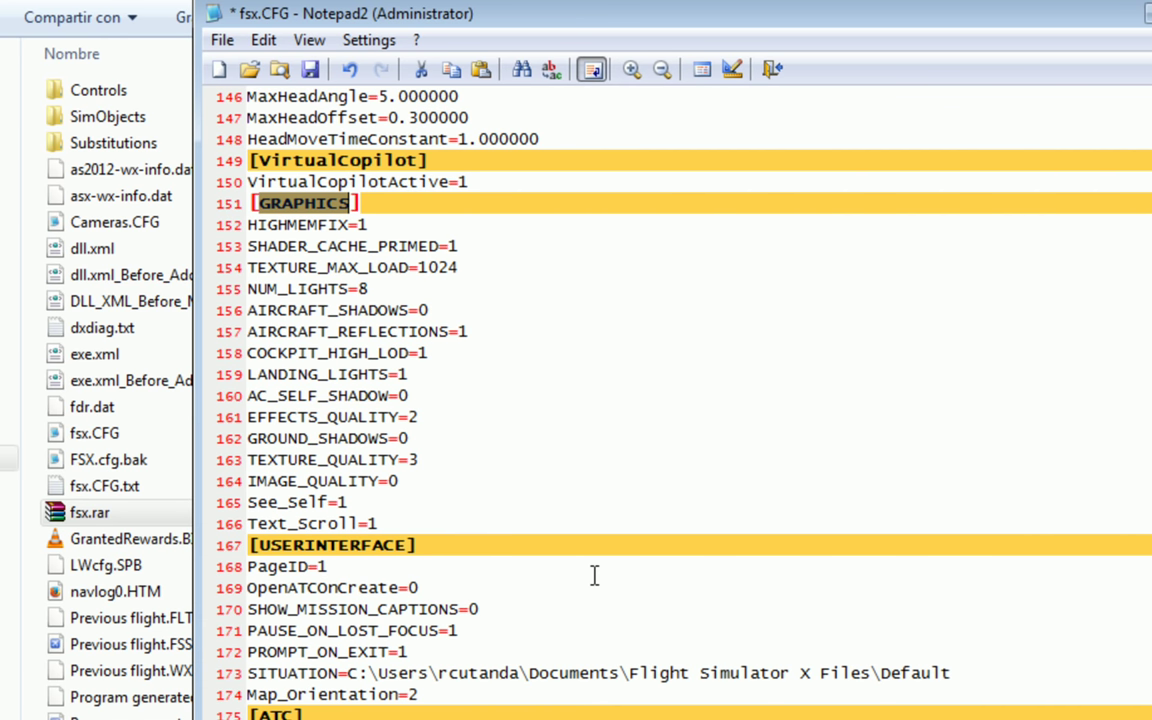
Add the line ForceWindowedVsync=1 directly under the [GRAPHICS] header and highlight it for review
left_click(384, 226)
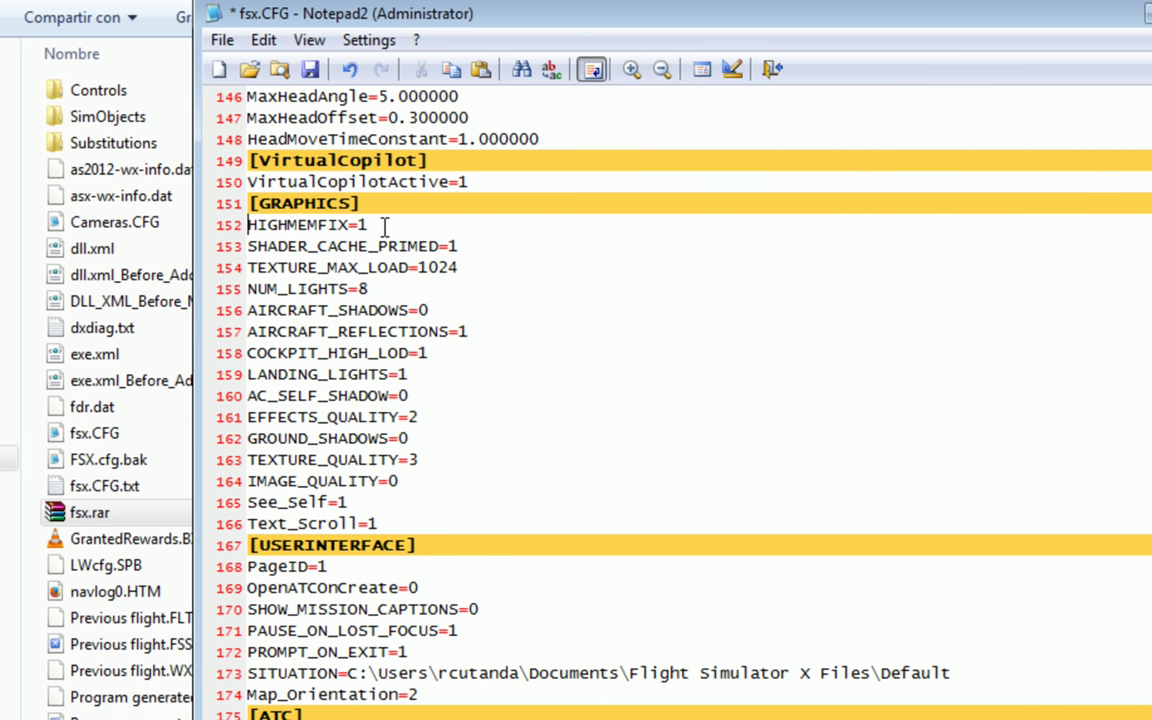
key("Return")
key("Up")
type("ForceWindowedVsync=1")
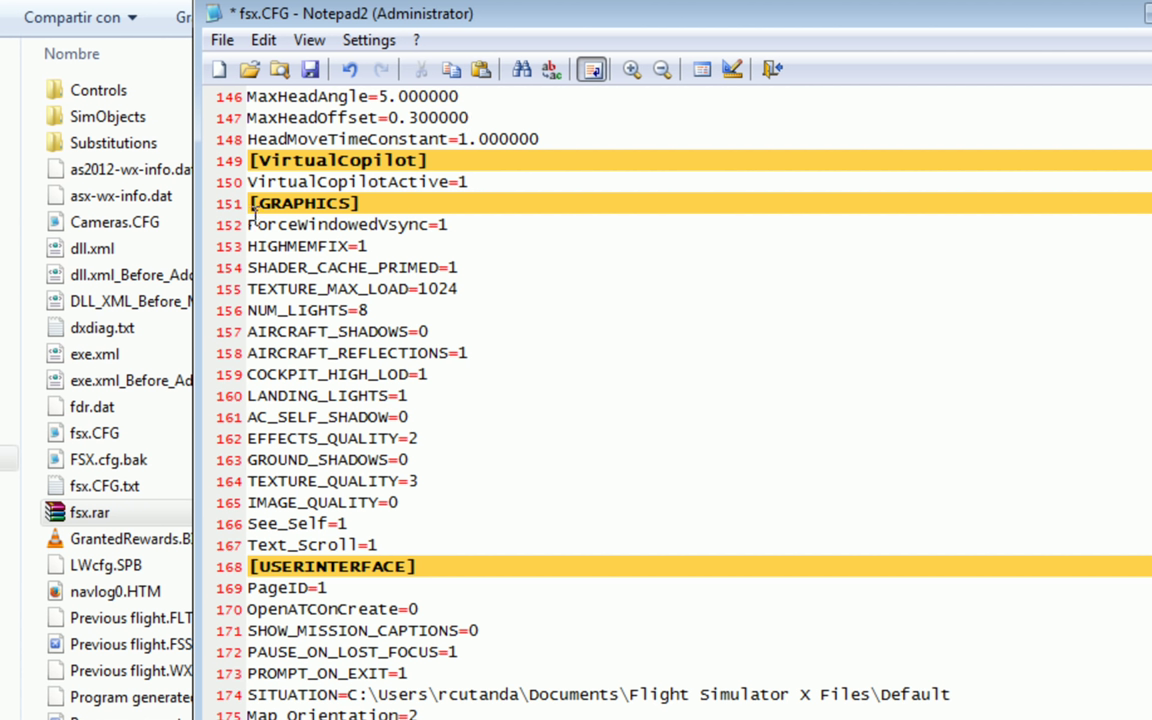
left_click_drag(246, 225, 437, 240)
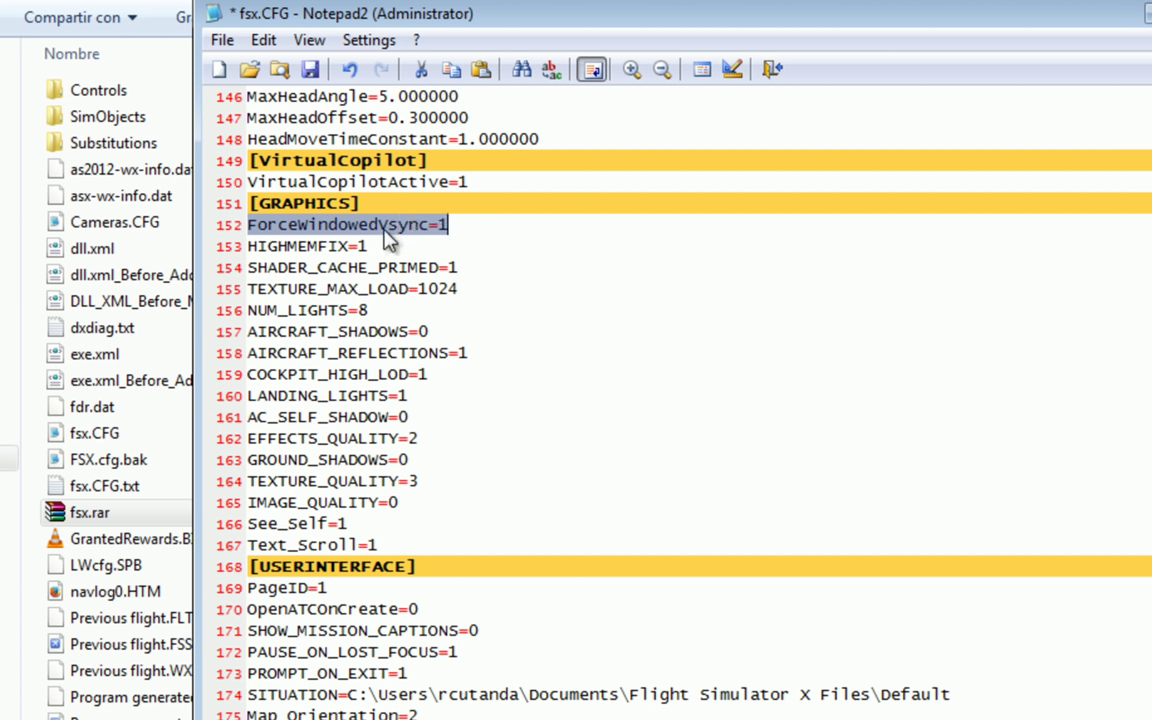
left_click(457, 225)
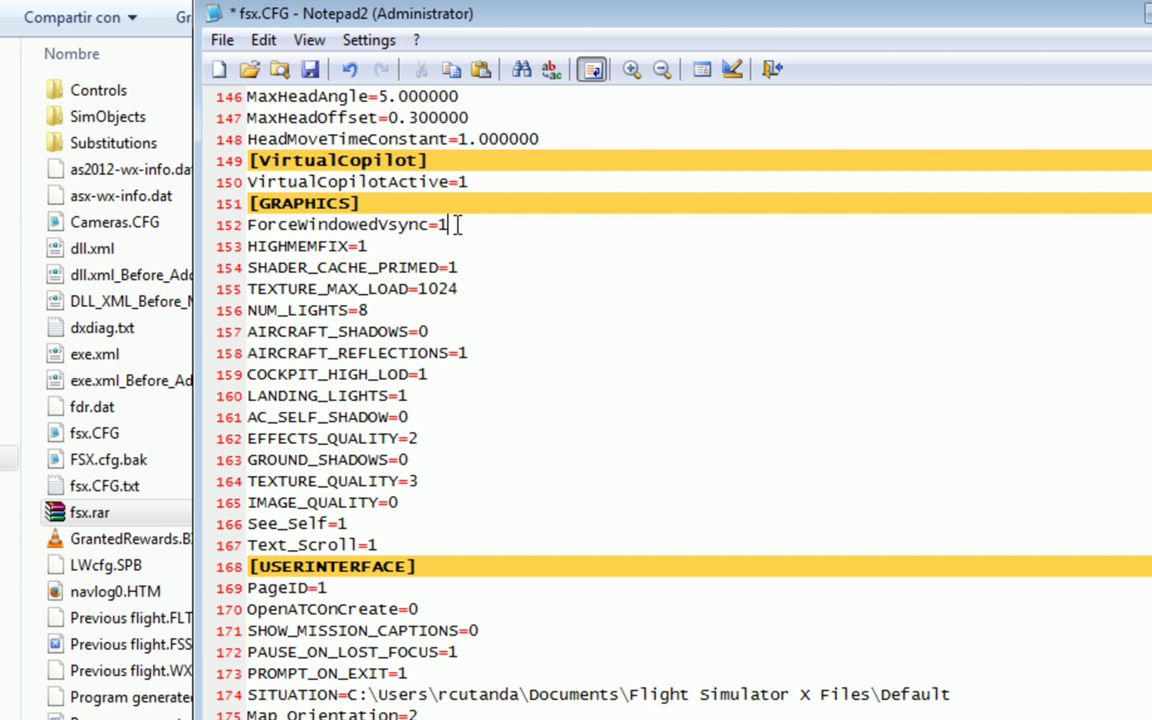
left_click_drag(449, 225, 245, 225)
left_click(463, 226)
Write example frame rates after ForceWindowedVsync=1, replacing each with the following one: 60, 30, 15, 20 and again 15
type("e0")
key("shift+Left")
key("shift+Left")
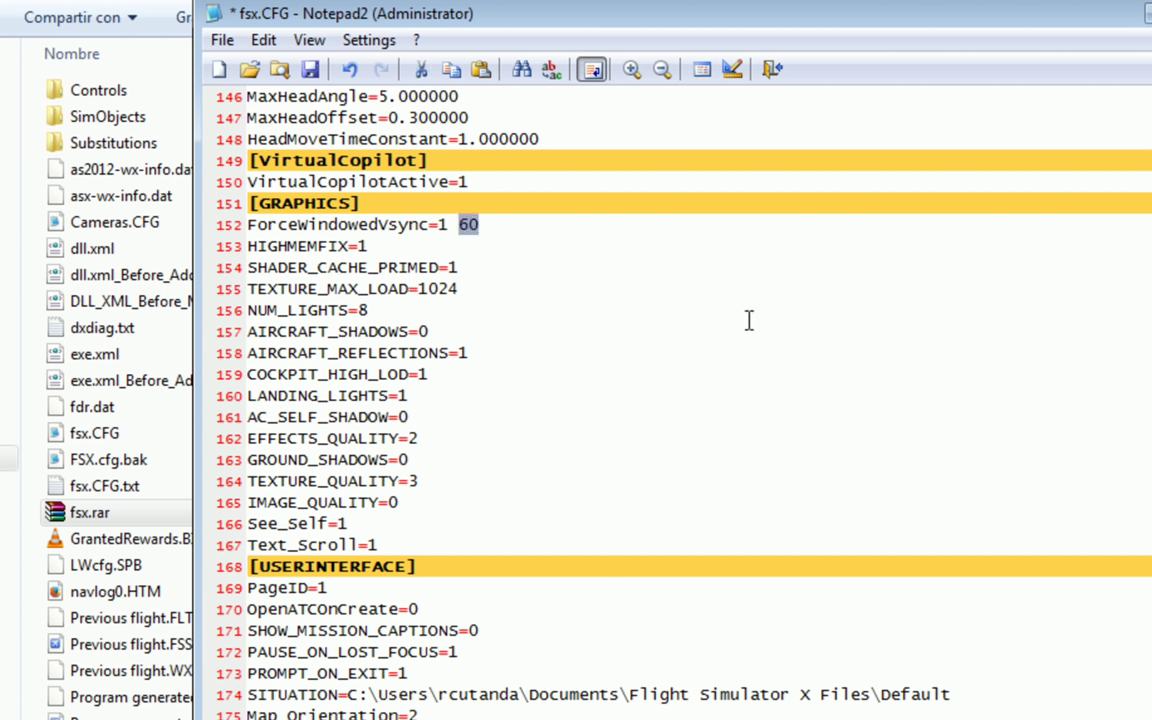
type("30")
key("shift+Left")
key("shift+Left")
type("15")
key("ctrl+shift+Left")
type("20")
key("ctrl+shift+Left")
type("15")
key("ctrl+shift+Left")
Delete the whole ForceWindowedVsync line from the [GRAPHICS] section
key("shift+Home")
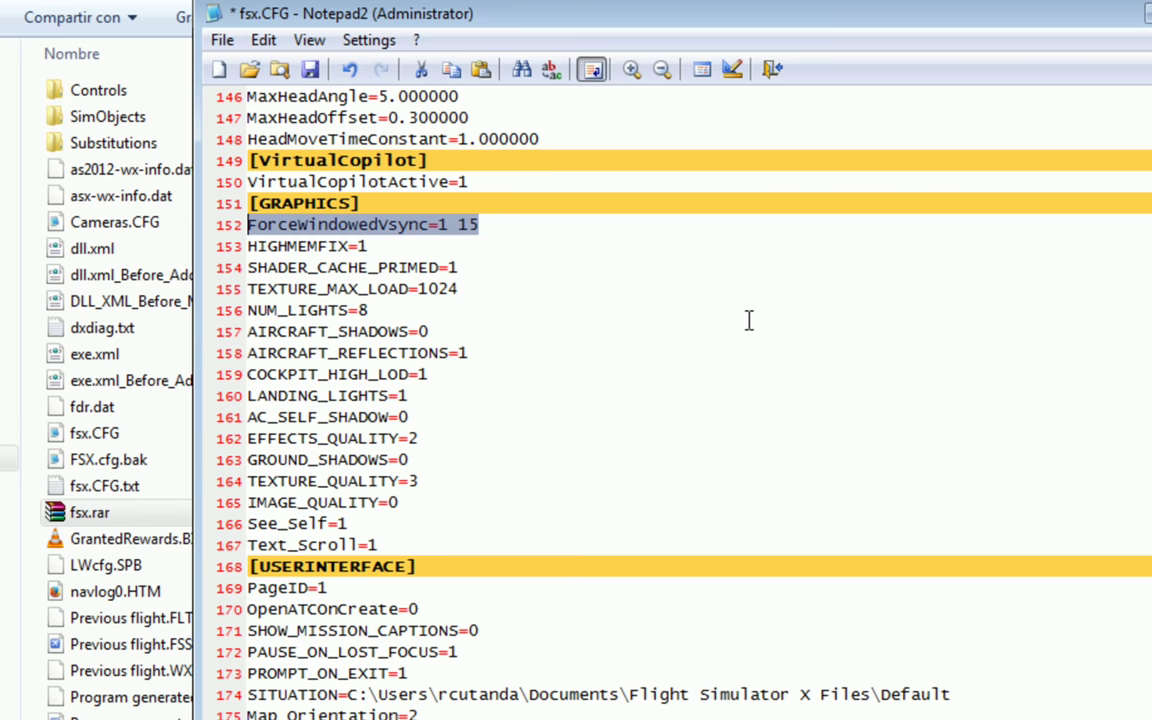
key("Delete")
key("Delete")
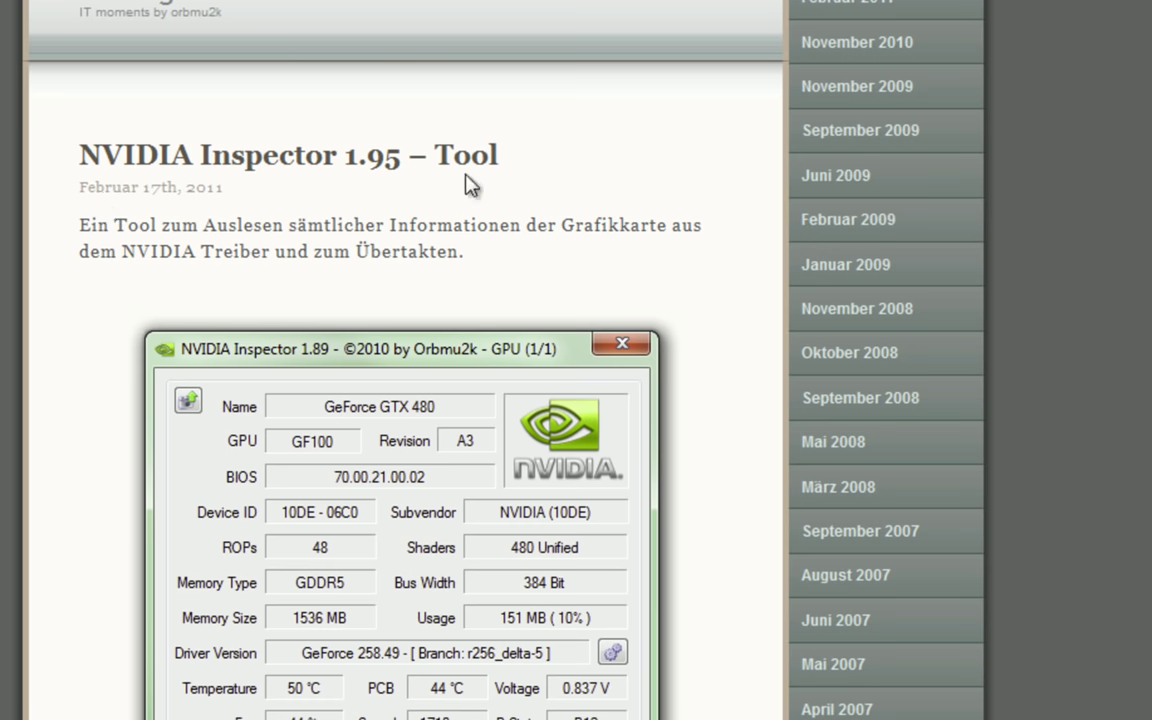
Look through the NVIDIA Inspector 1.95 web page down to its download link
scroll(91, 133, "down", 20)
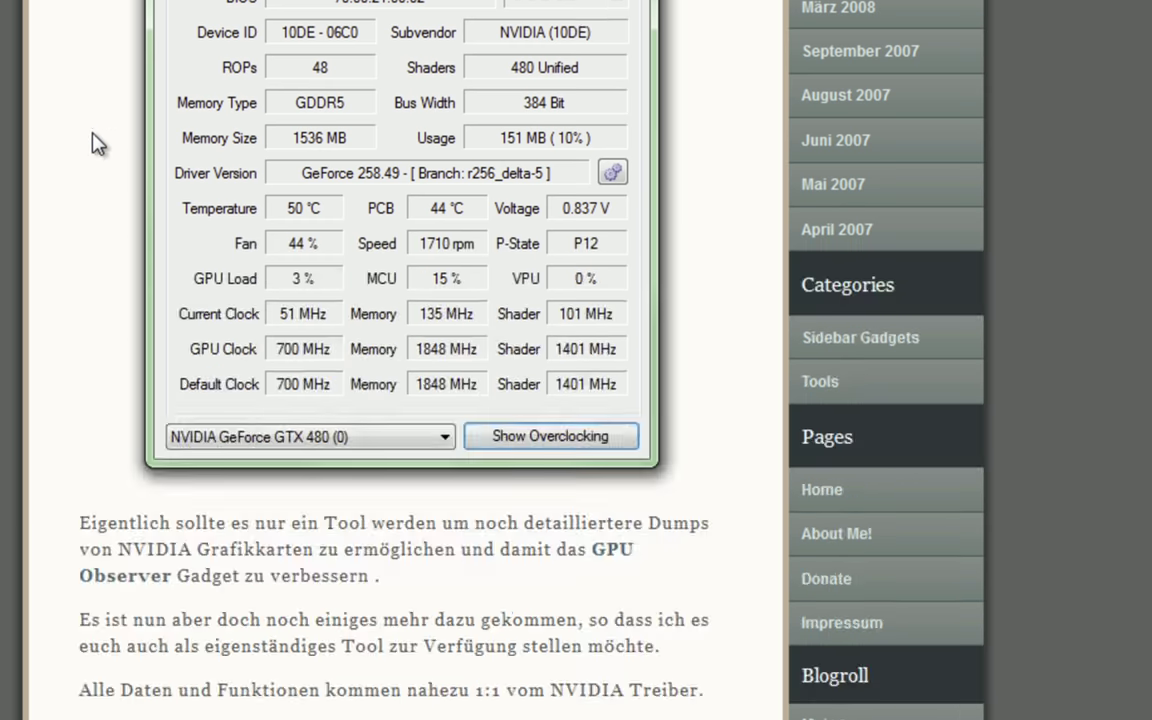
scroll(91, 140, "down", 15)
scroll(91, 140, "up", 10)
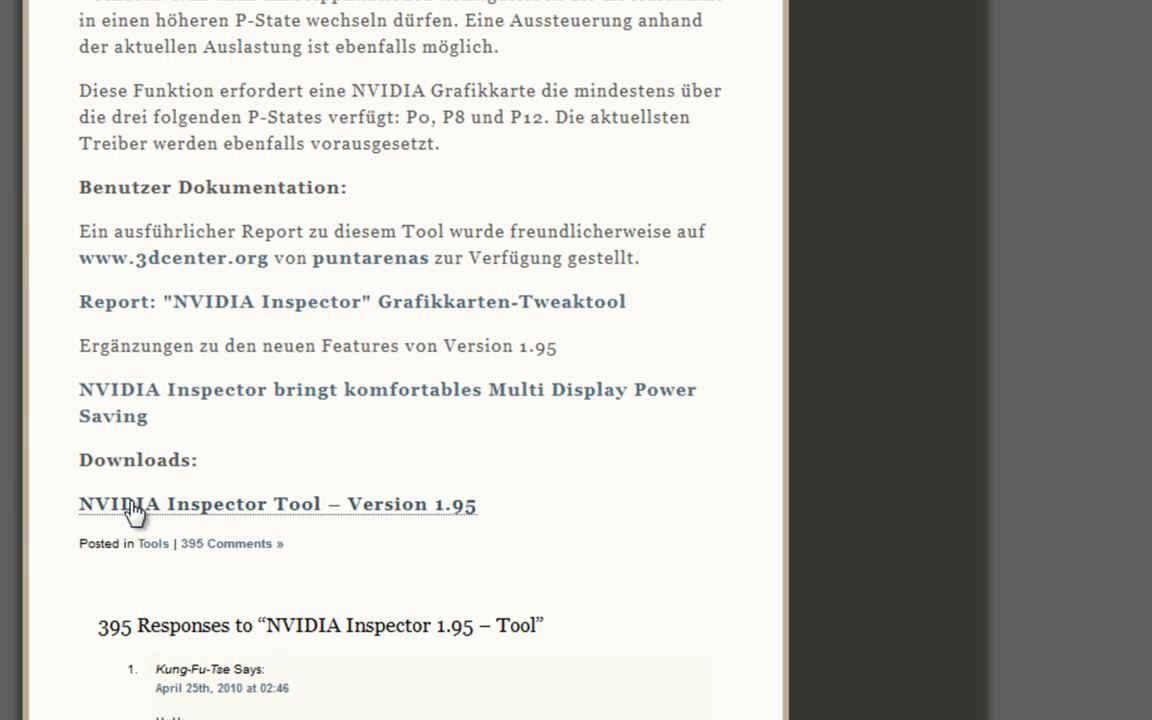
left_click_drag(211, 465, 33, 468)
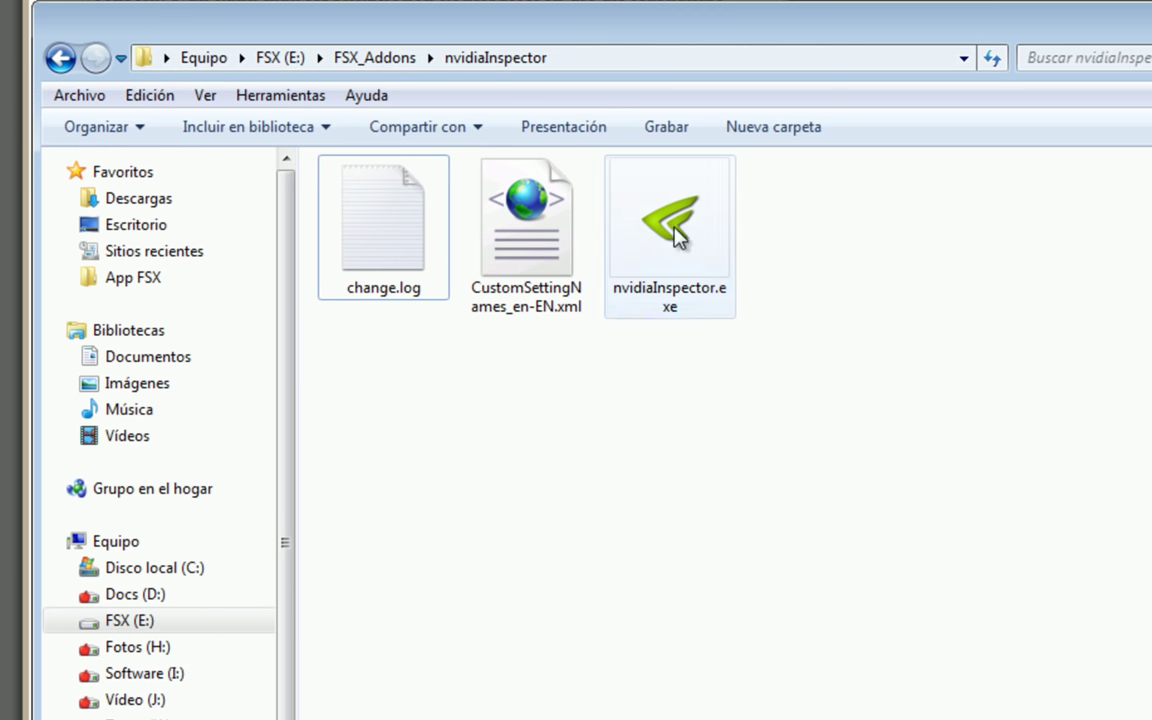
Launch nvidiaInspector.exe from the nvidiaInspector folder and bring its driver profile settings window fully into view
left_click(678, 236)
left_click(405, 275)
left_click(553, 240)
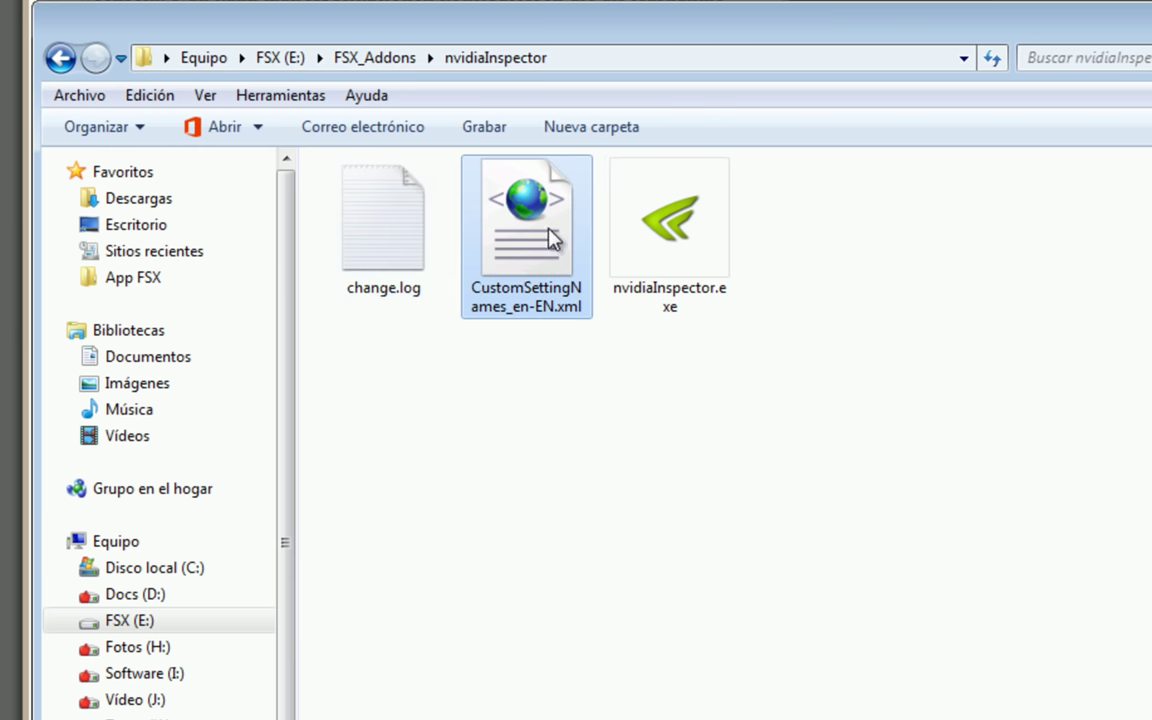
left_click(643, 235)
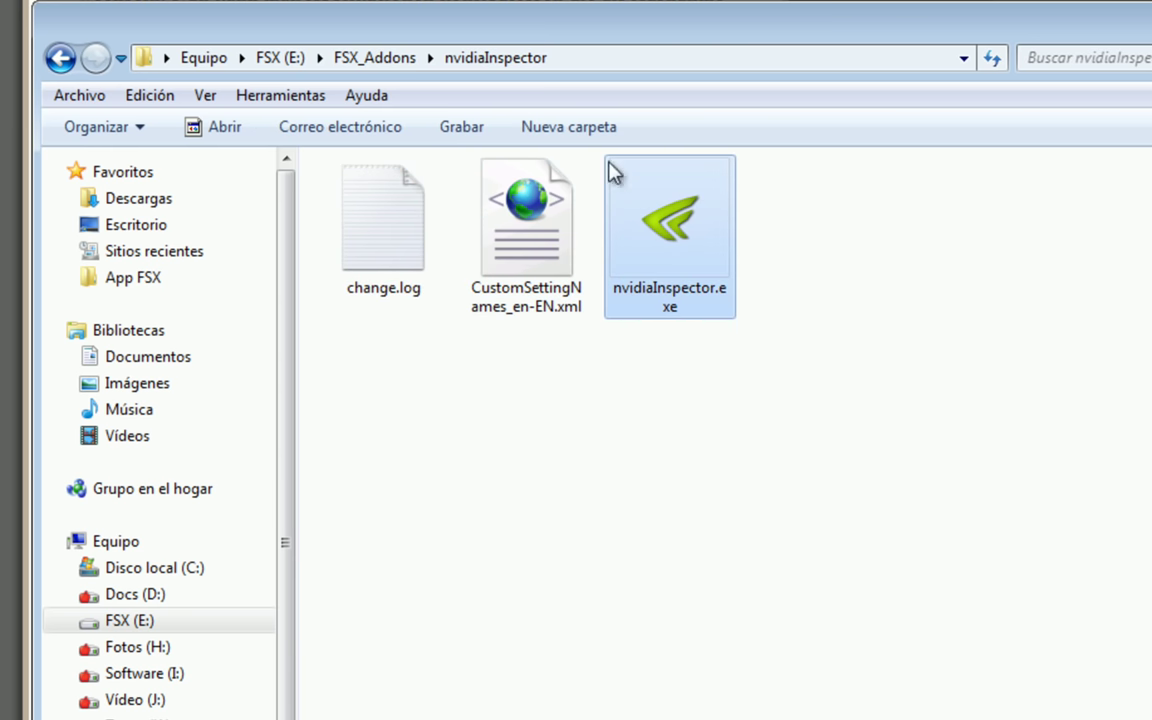
double_click(670, 226)
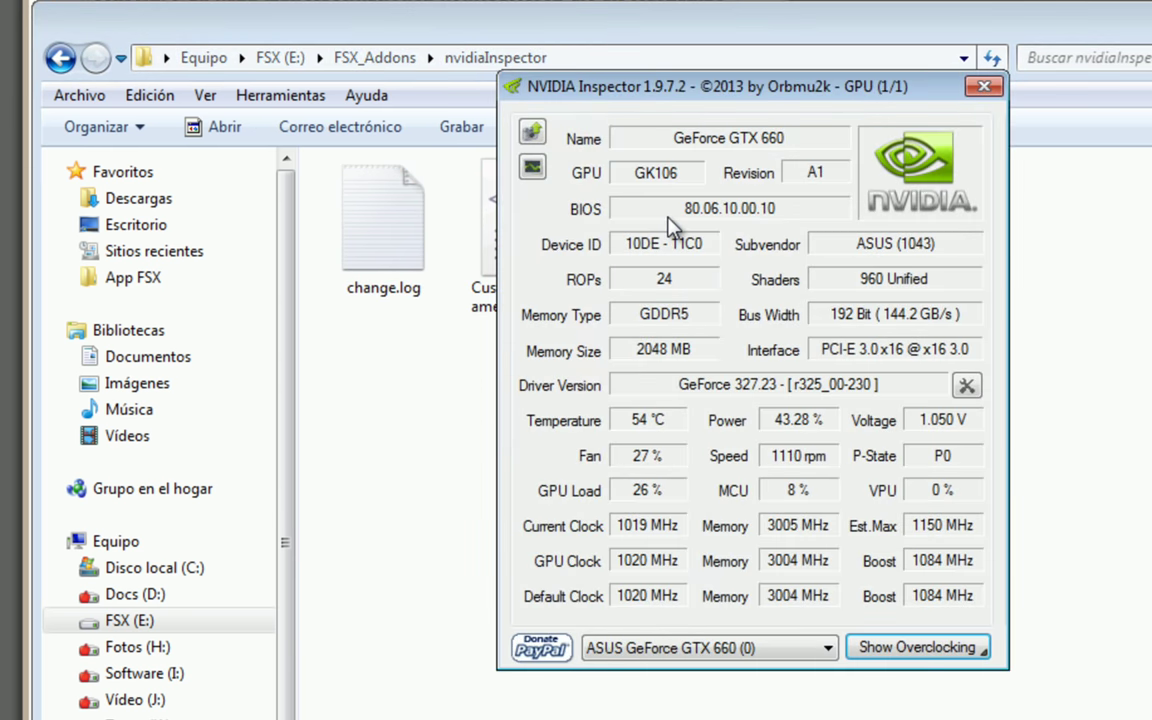
left_click(966, 390)
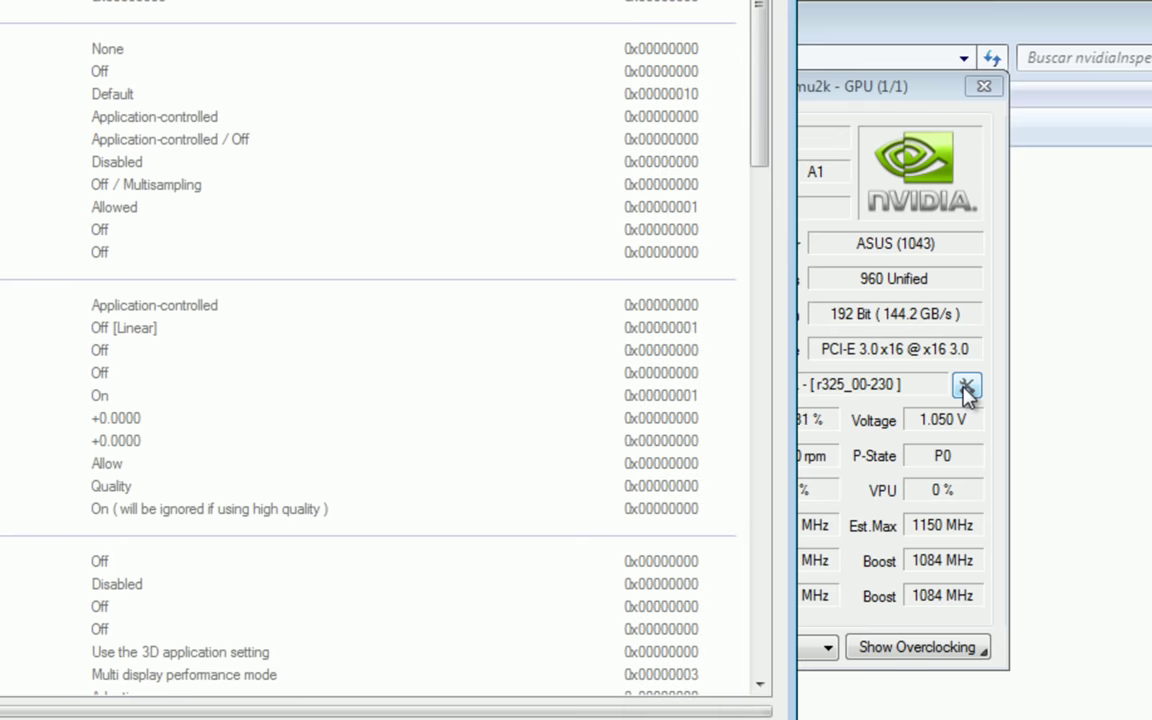
left_click_drag(300, 2, 1011, 0)
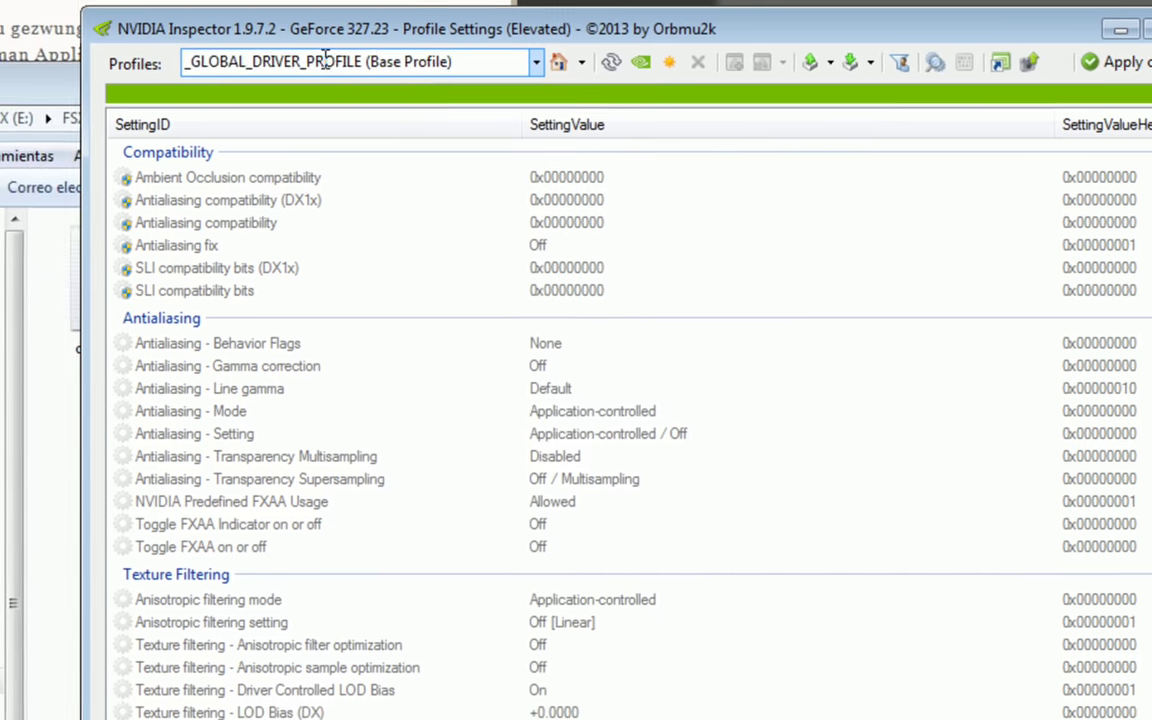
Find the driver profiles matching "ms" and load the MS Flight Simulator X profile
left_click(325, 60)
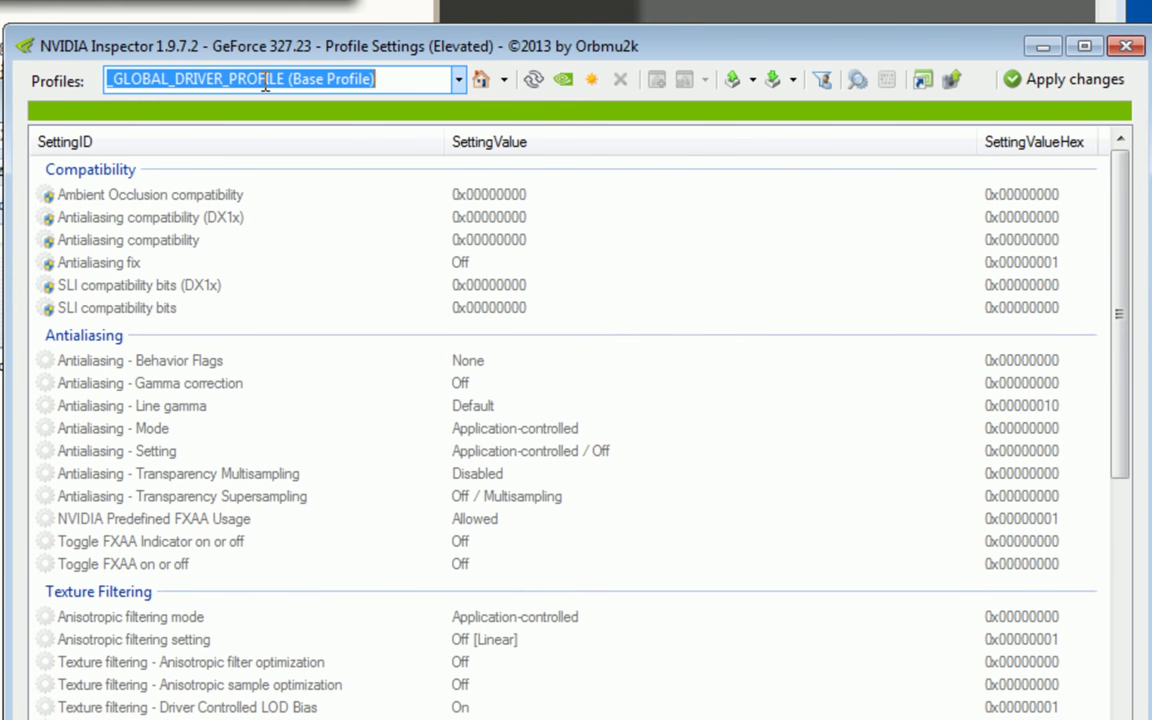
left_click(459, 79)
left_click_drag(456, 128, 462, 85)
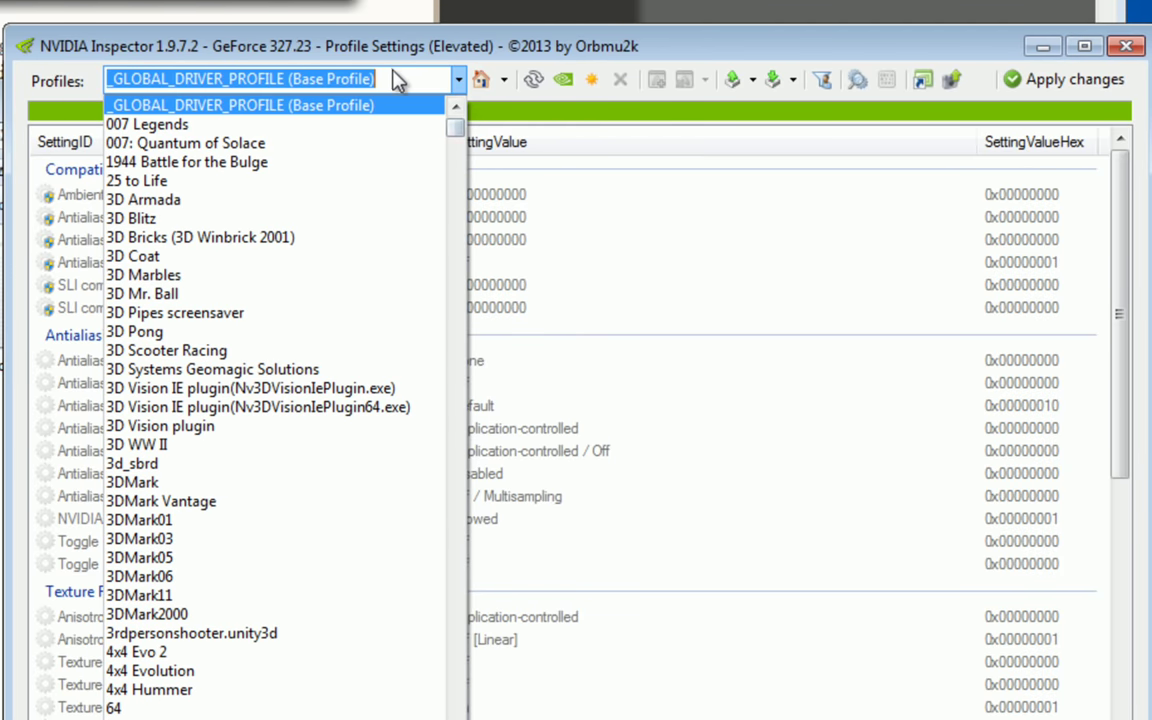
type("ms")
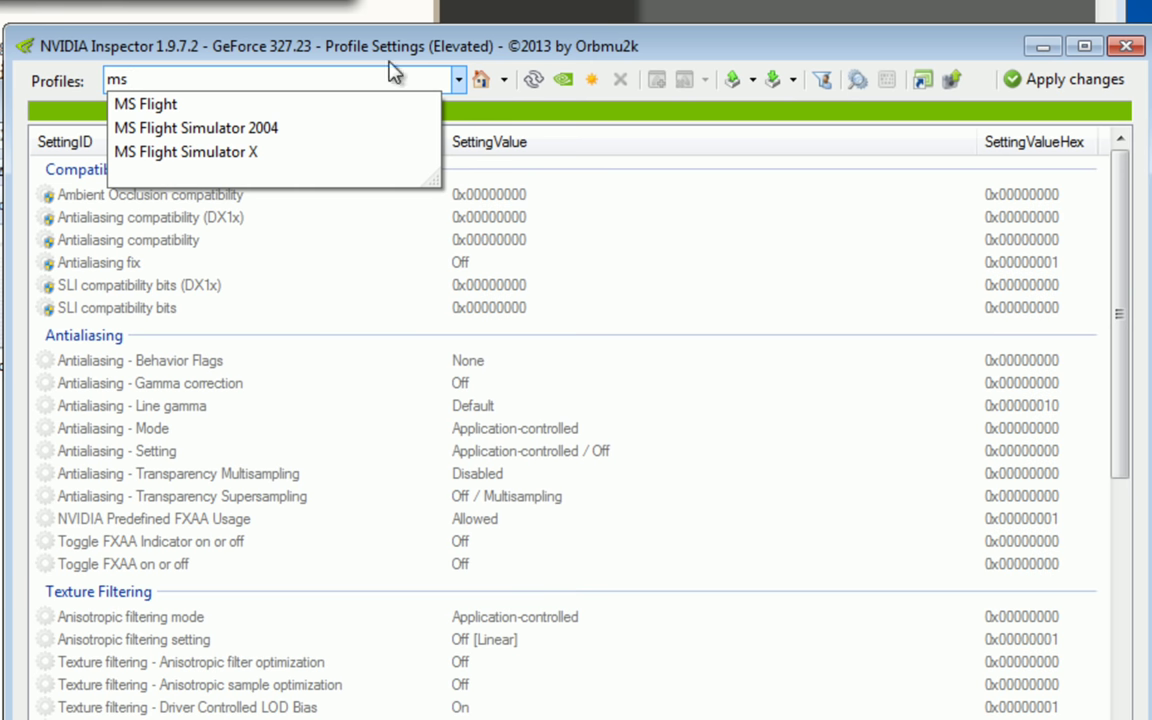
left_click(206, 158)
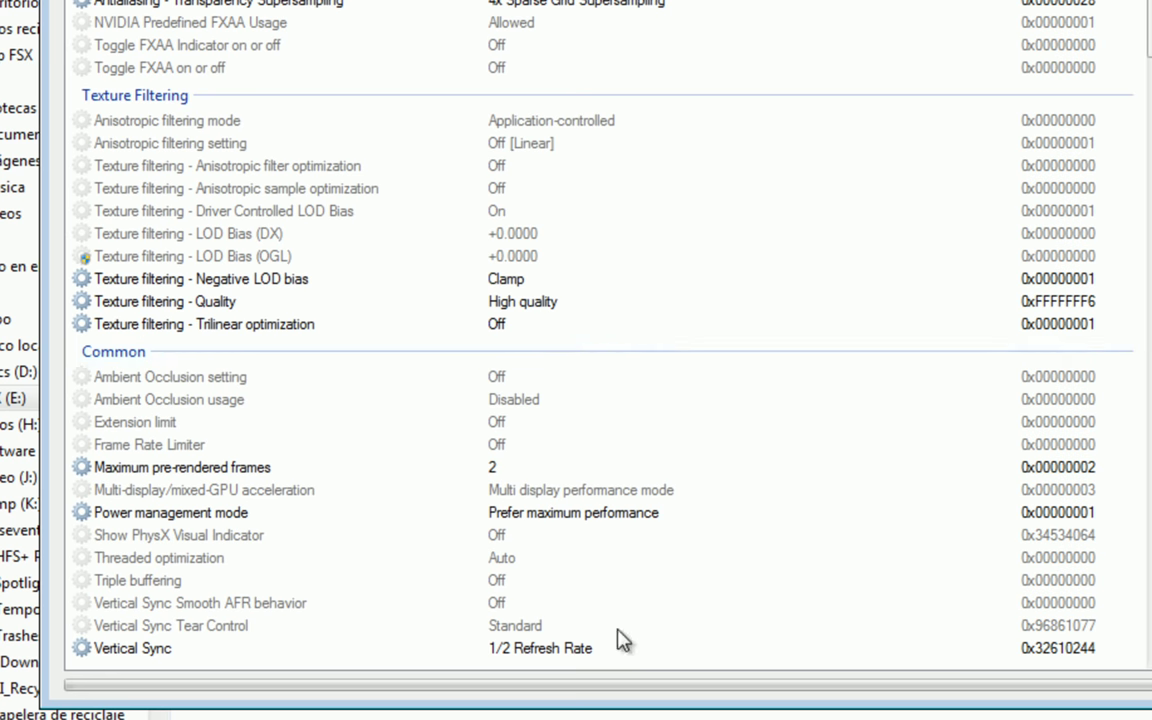
Highlight the Vertical Sync value 1/2 Refresh Rate and apply the changes to the MS Flight Simulator X profile
left_click(548, 649)
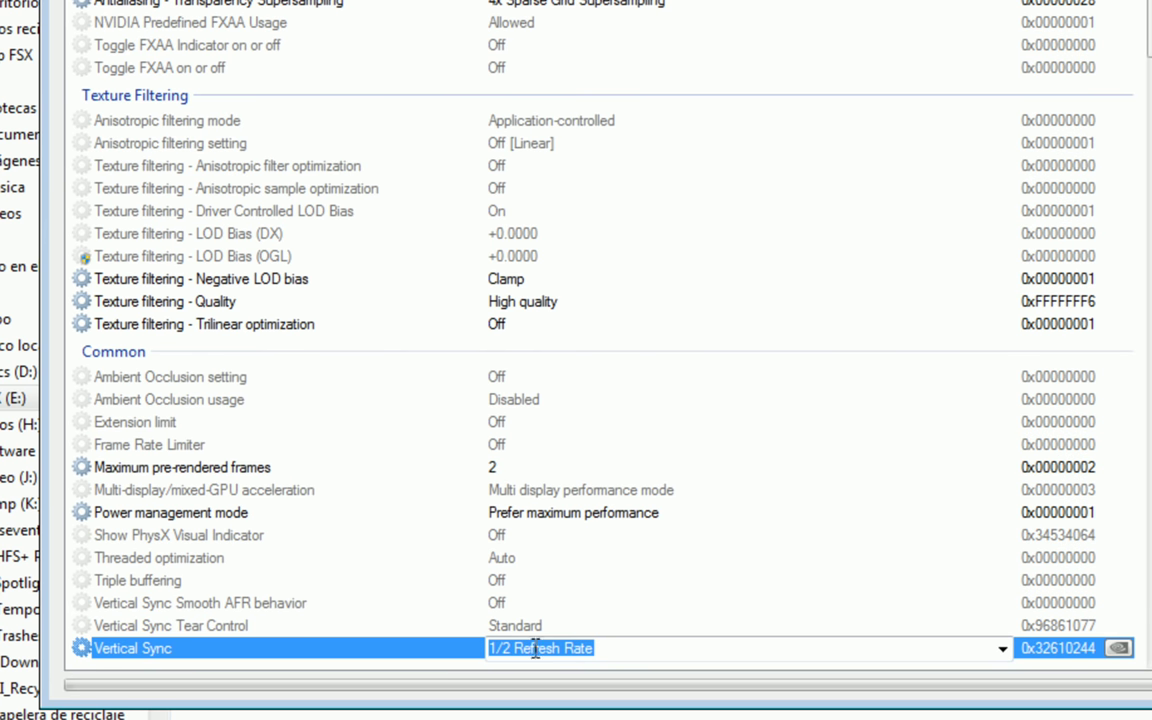
left_click(578, 650)
double_click(578, 650)
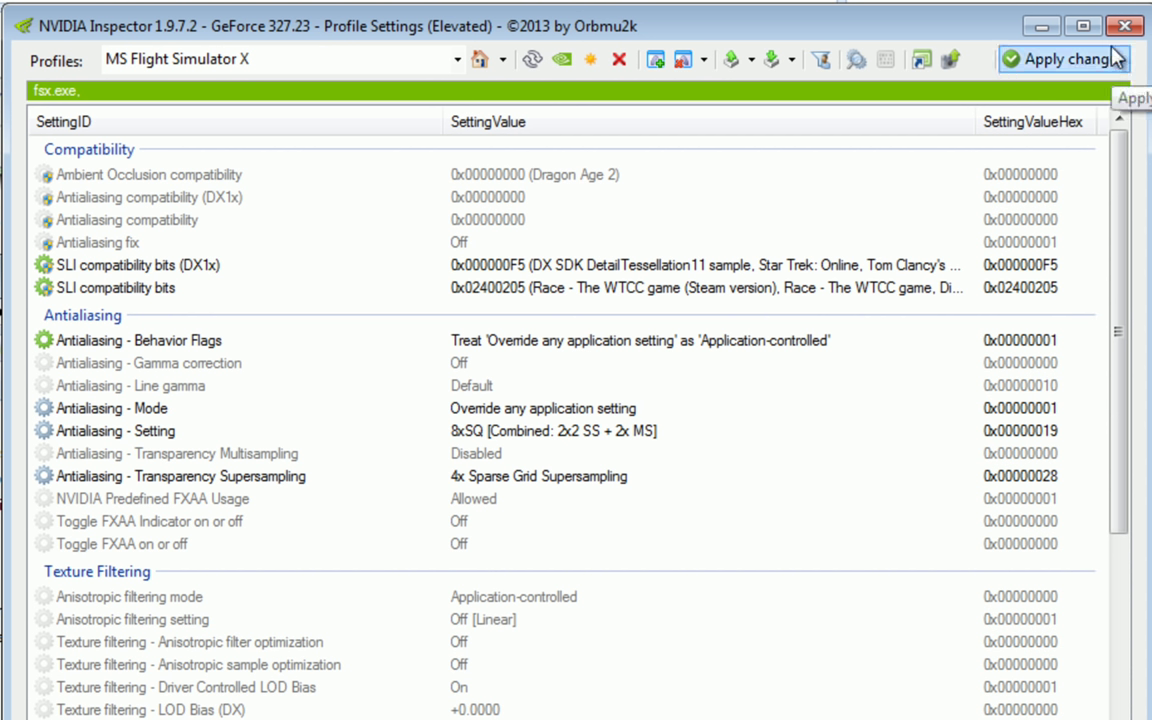
left_click(1040, 62)
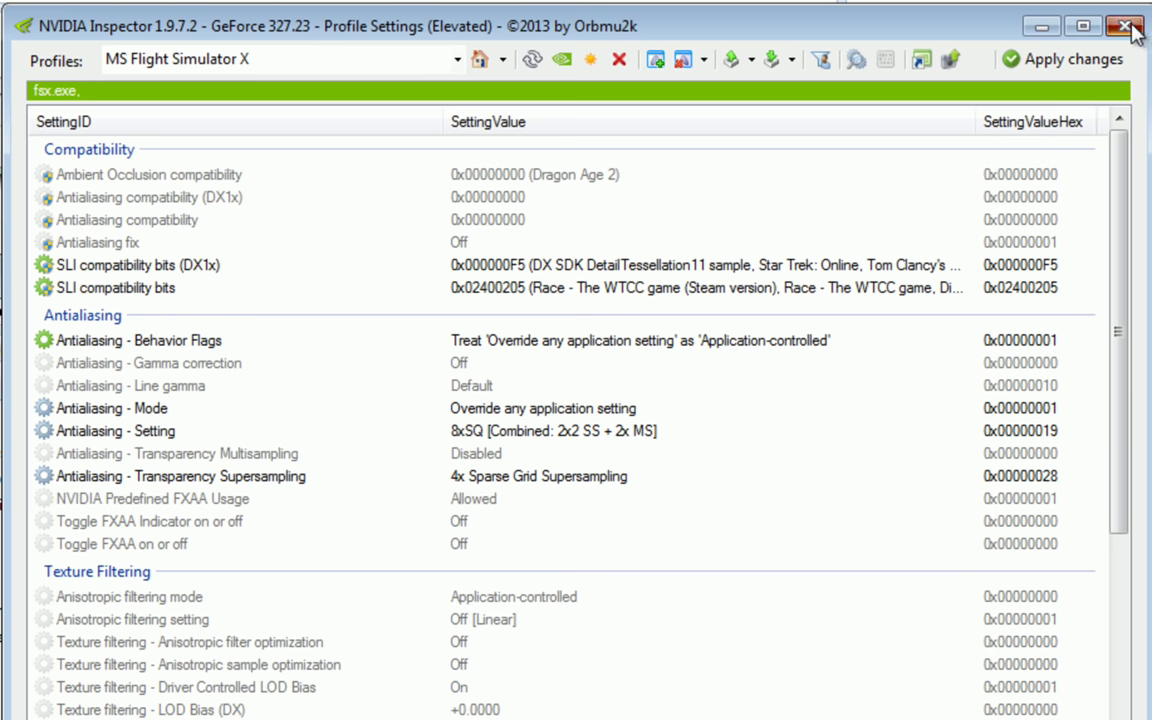
Minimize the NVIDIA Inspector windows and switch back to fsx.CFG in Notepad2
left_click(1042, 25)
left_click(862, 381)
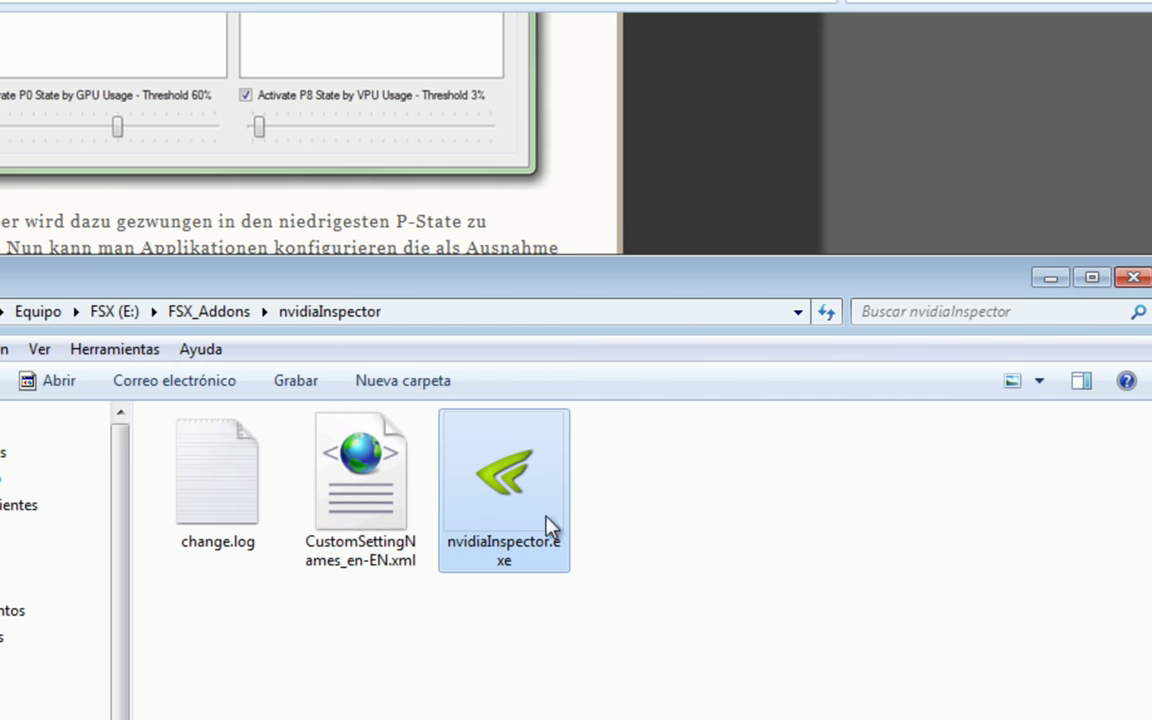
left_click(570, 698)
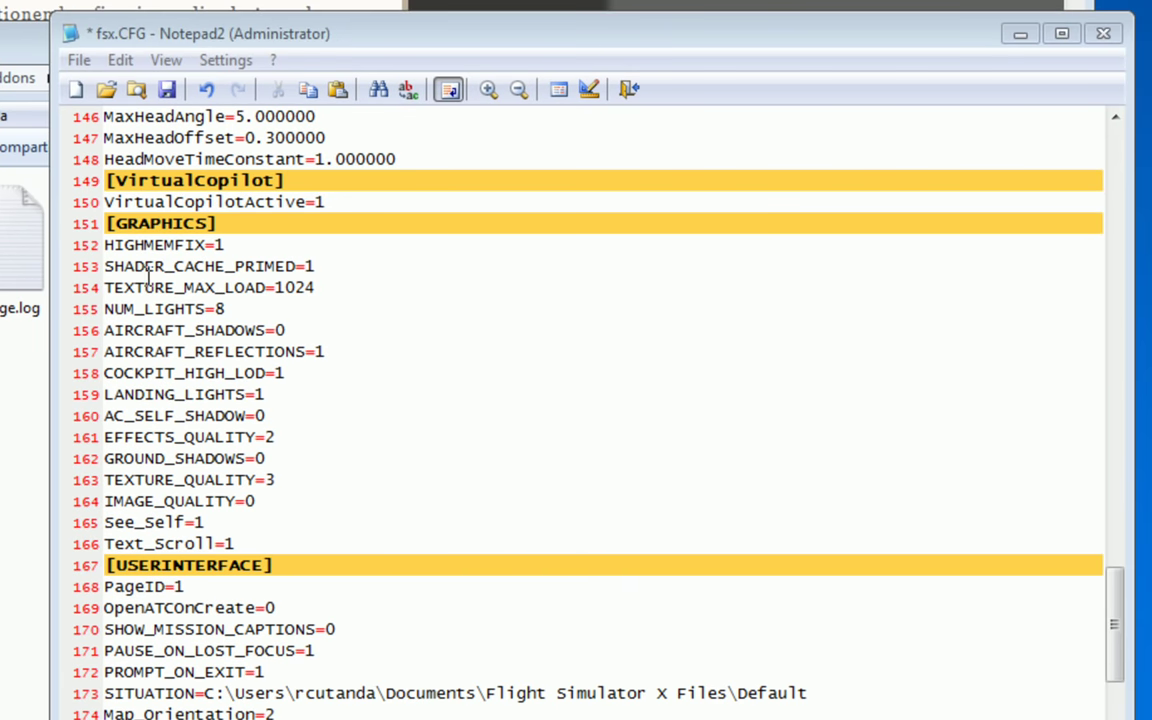
Add the lines MultiSamplesPerPixel=8 and MultiSampleQuality=4 directly under the [GRAPHICS] header
left_click(148, 244)
key("Home")
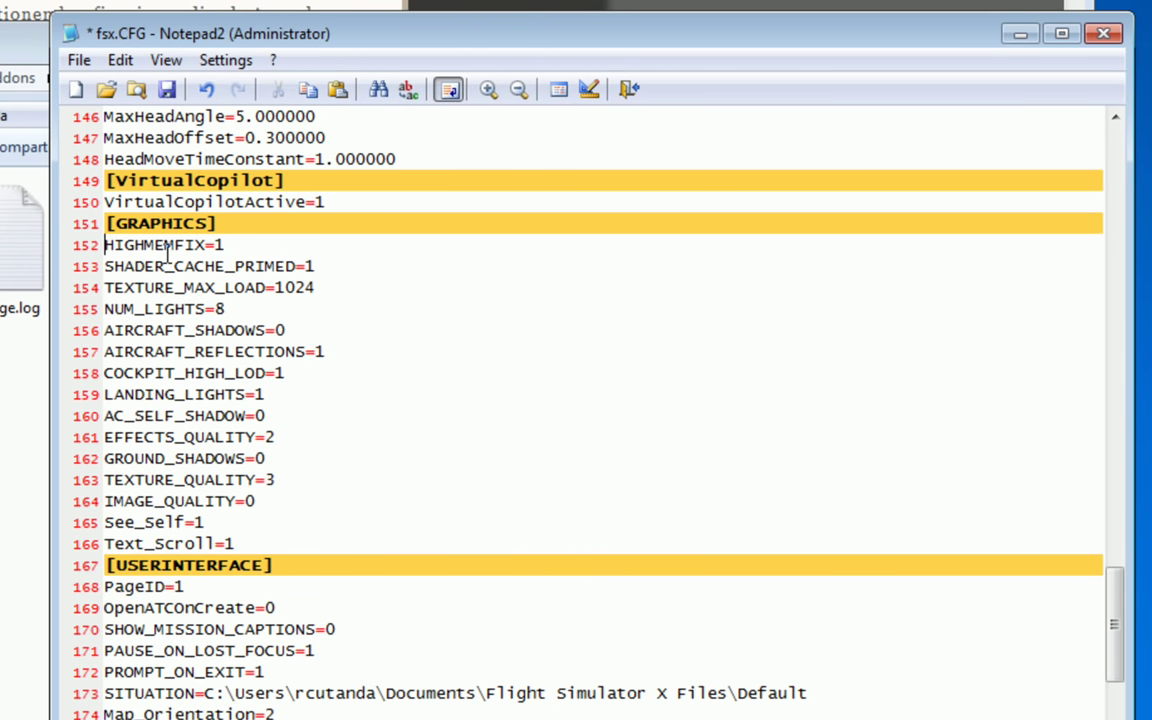
key("Return")
key("Up")
type("MultiSamplesPerPixel=8 MultiSampleQuality=4")
Highlight the MultiSamplesPerPixel and MultiSampleQuality names and their values for review
left_click_drag(104, 244, 64, 244)
left_click(280, 244)
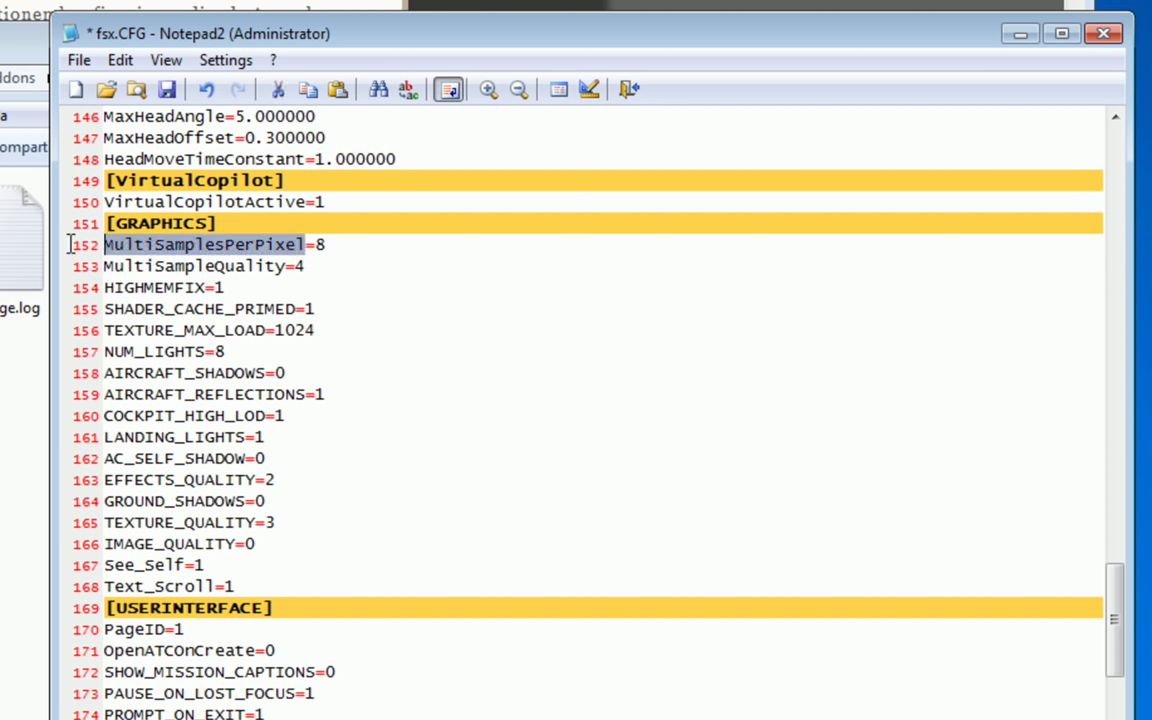
double_click(320, 244)
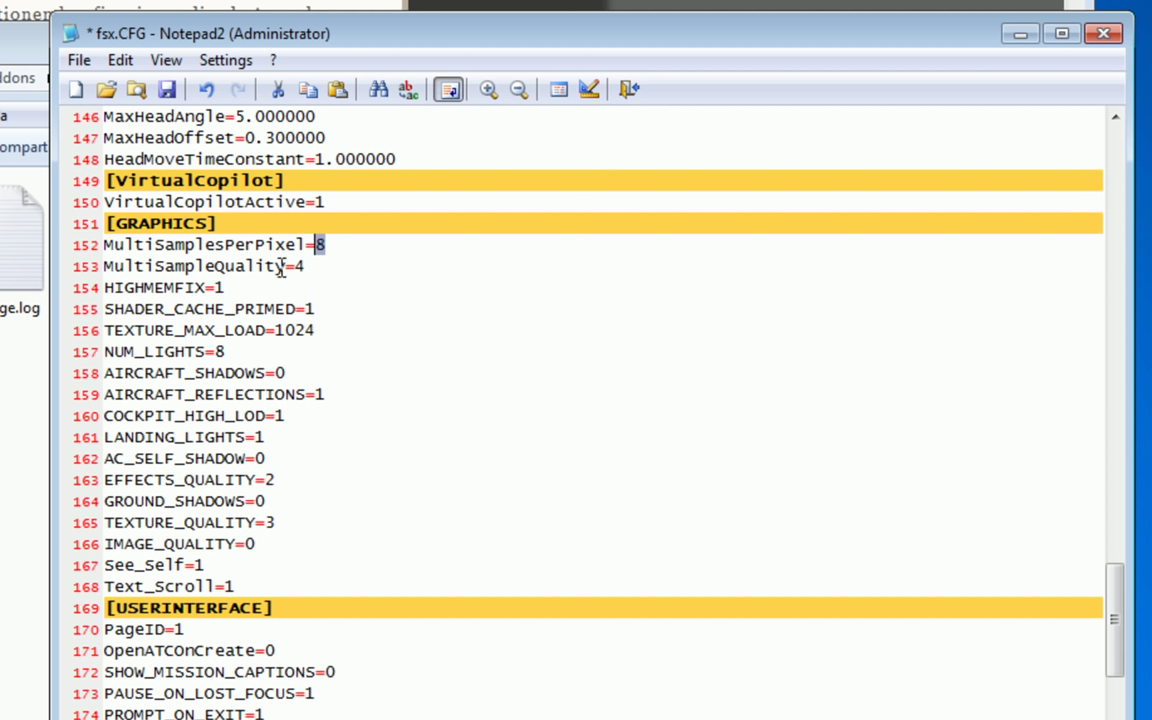
double_click(262, 265)
double_click(297, 266)
left_click(292, 433)
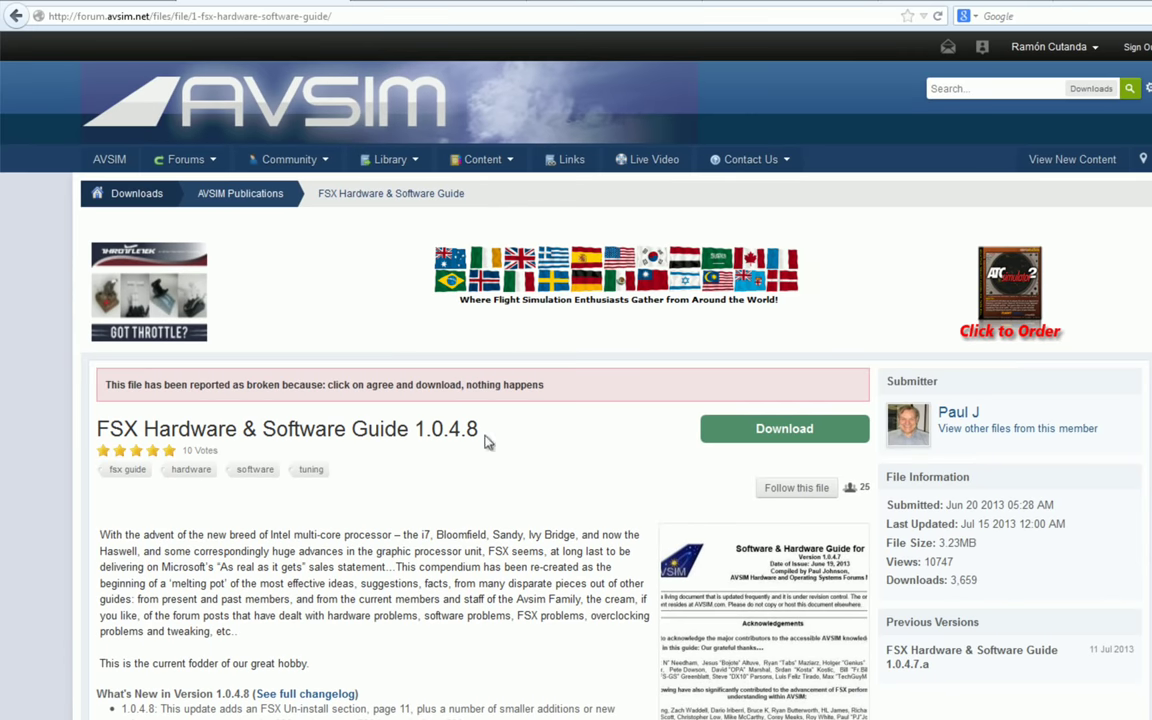
Highlight the FSX Hardware & Software Guide 1.0.4.8 title and description on the AVSIM download page
left_click_drag(93, 432, 400, 700)
left_click(452, 430)
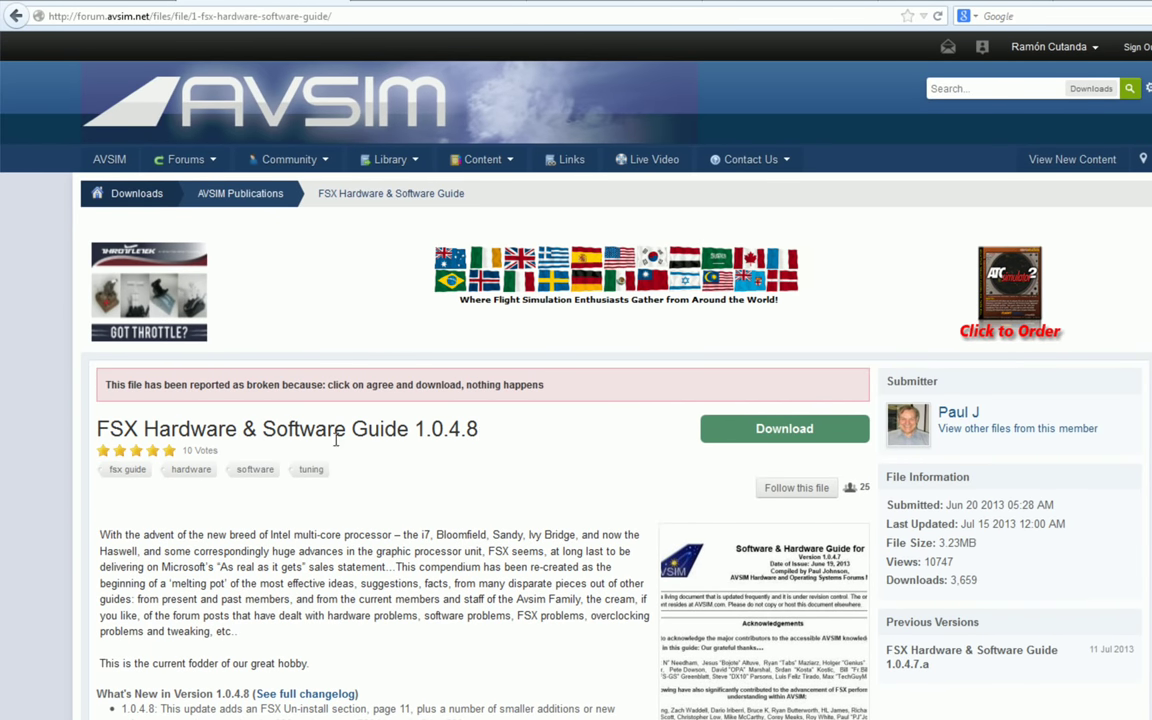